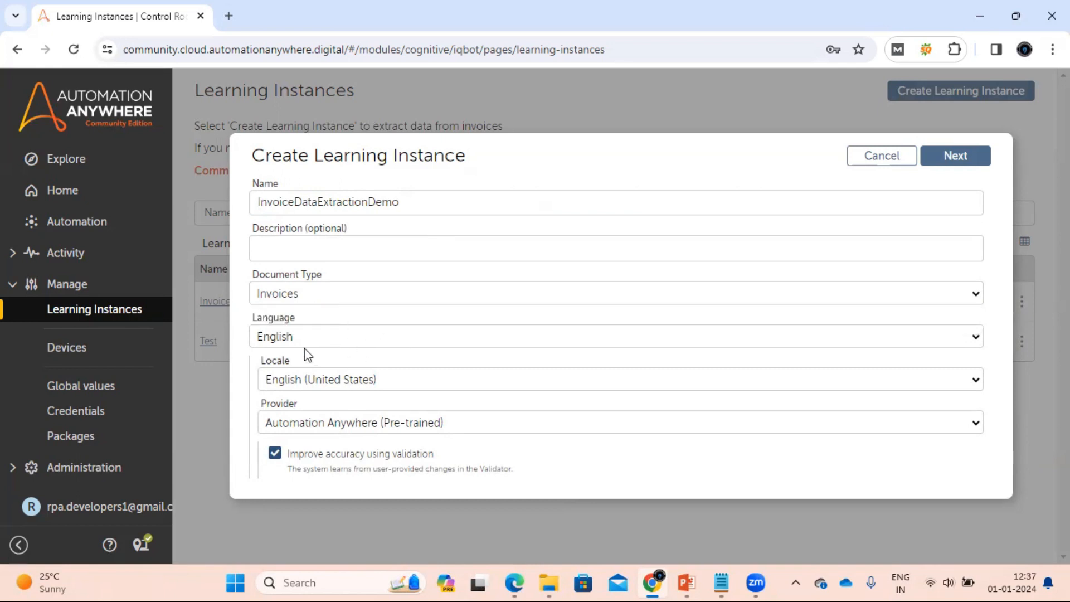
# Proceed to the InvoiceDataExtractionDemo field selection, disable all default form fields and show the unused fields.
pyautogui.click(937, 165)
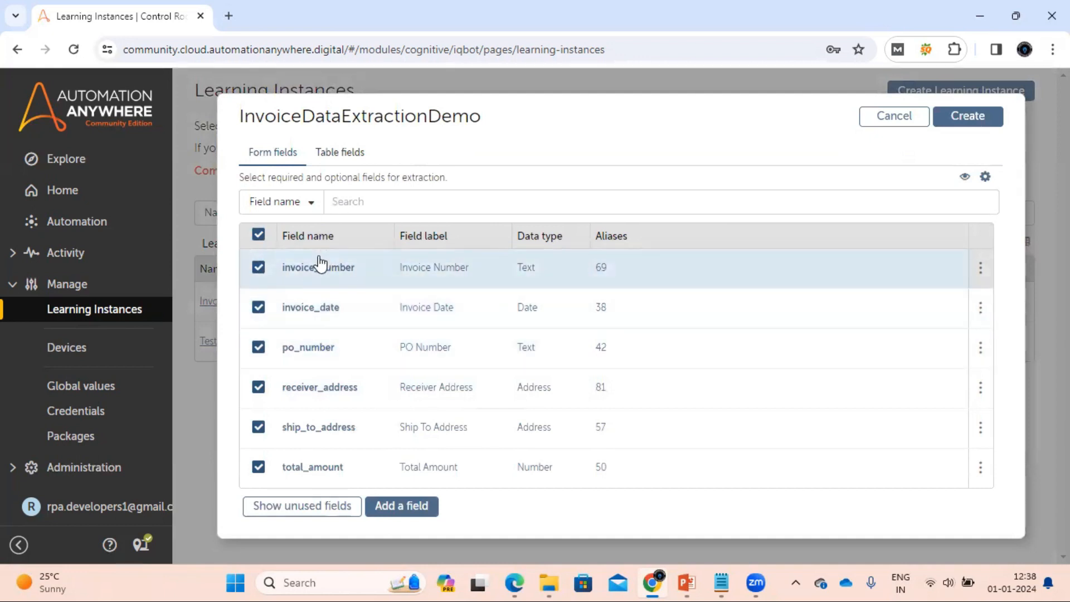
pyautogui.click(258, 235)
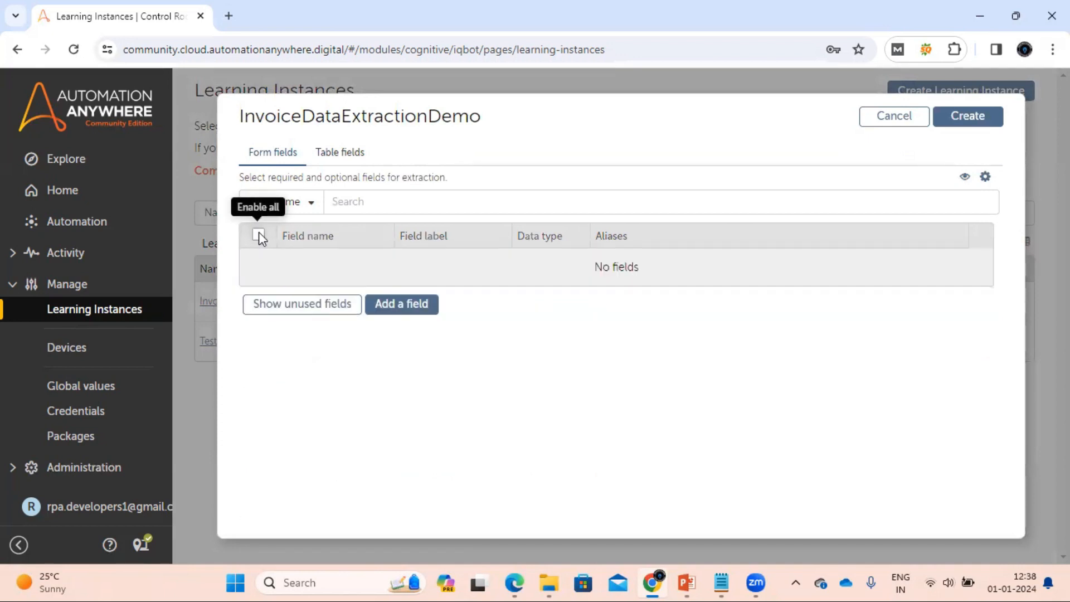
pyautogui.click(327, 309)
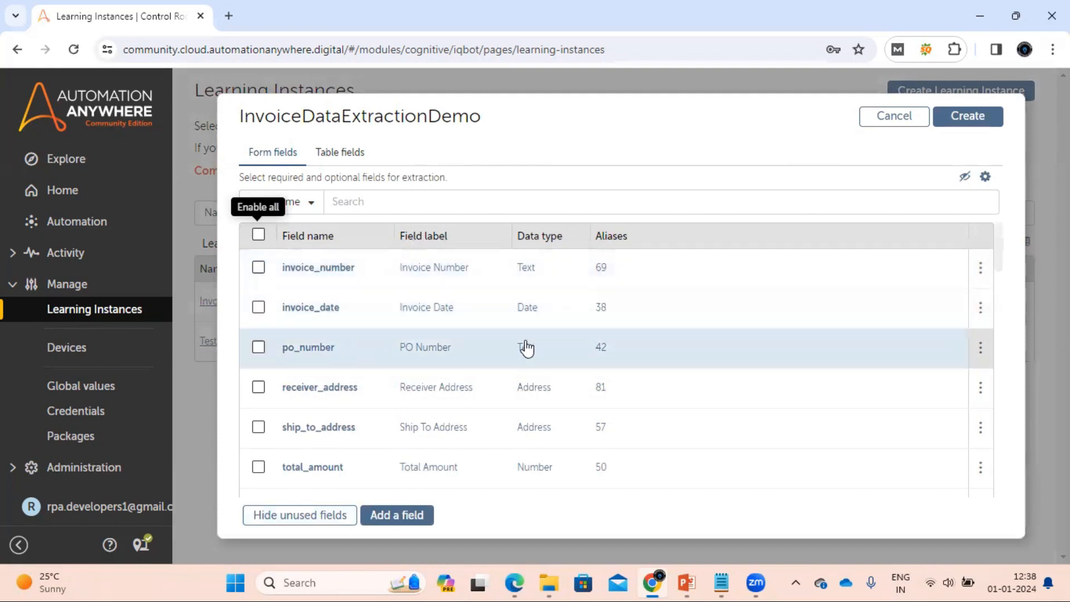
# Switch to Invoice_001.pdf in Edge and examine its header, contact details, payment information and line items for fields to extract.
pyautogui.click(514, 583)
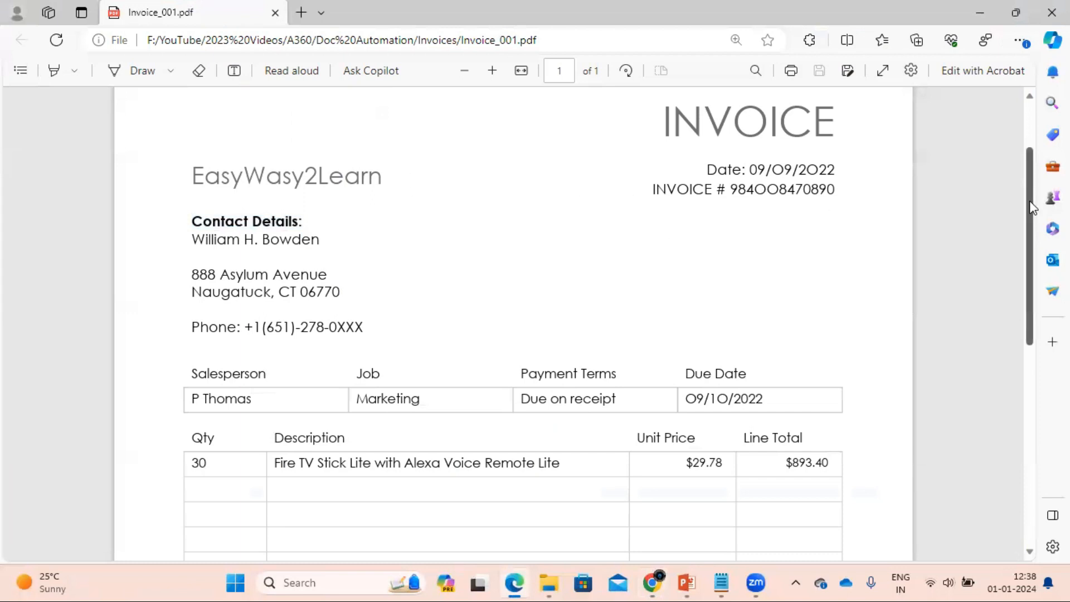
pyautogui.moveTo(1030, 204)
pyautogui.mouseDown()
pyautogui.moveTo(1031, 232)
pyautogui.moveTo(1031, 215)
pyautogui.mouseUp()
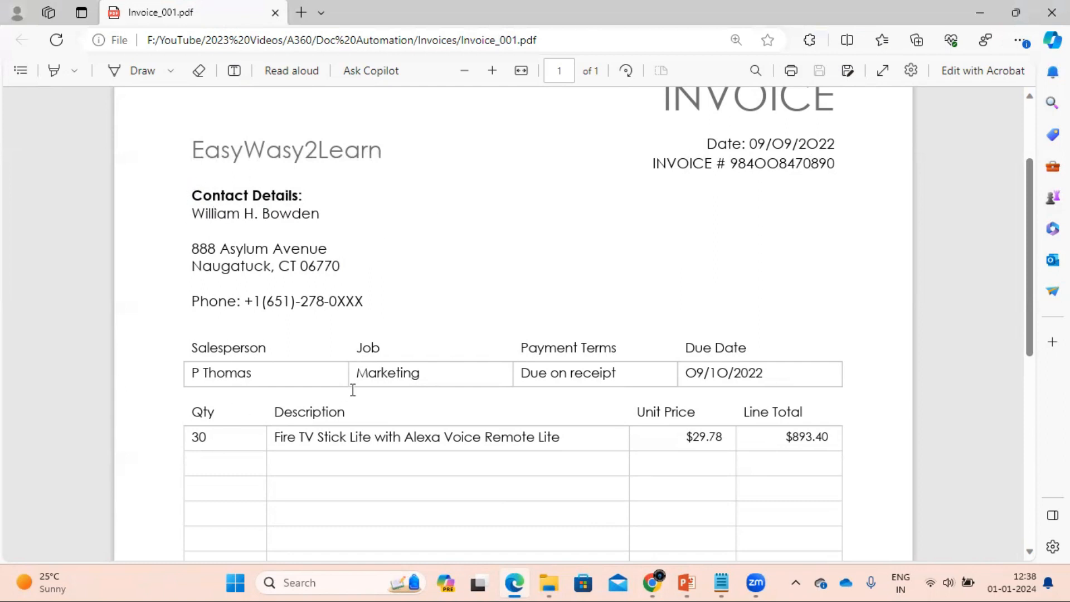
pyautogui.moveTo(1031, 279); pyautogui.dragTo(1024, 339)
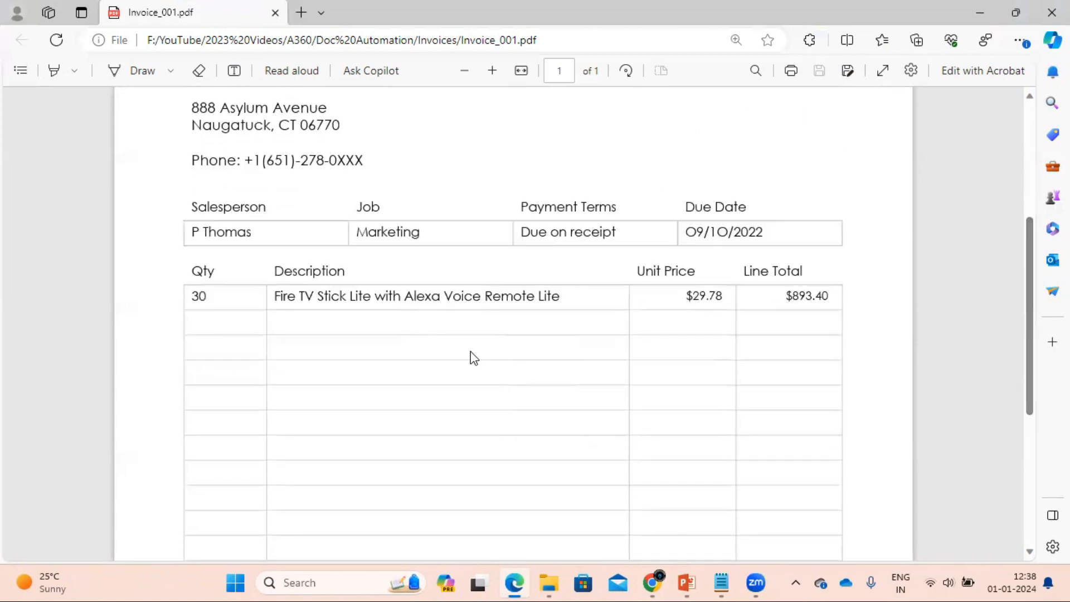
pyautogui.moveTo(1030, 282); pyautogui.dragTo(1028, 189)
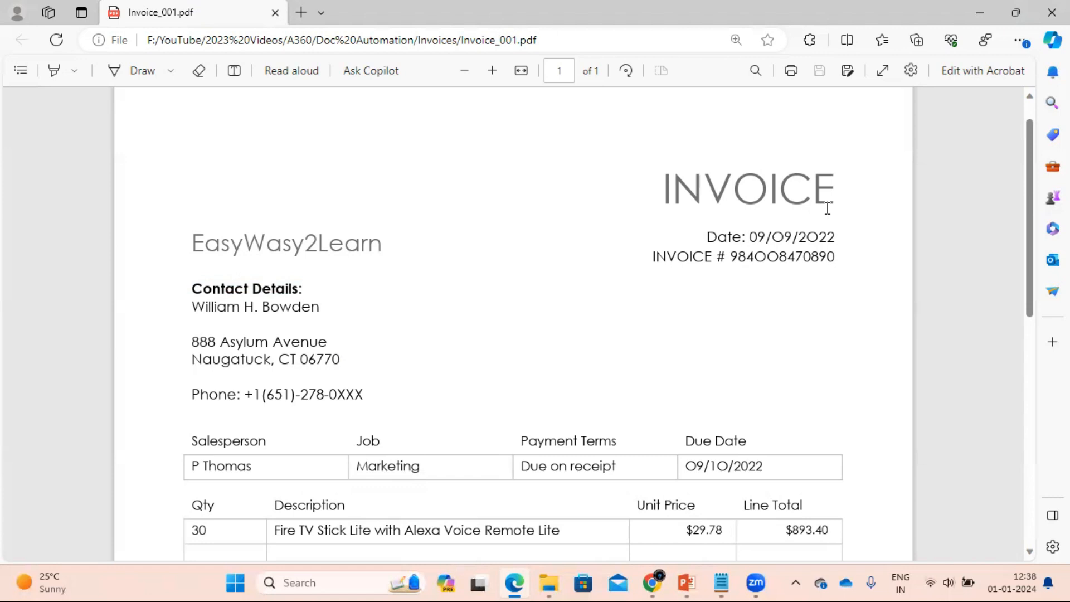
# Consult the required field list in Notepad, and enable the invoice_number and invoice_date form fields in the Chrome learning instance.
pyautogui.click(721, 582)
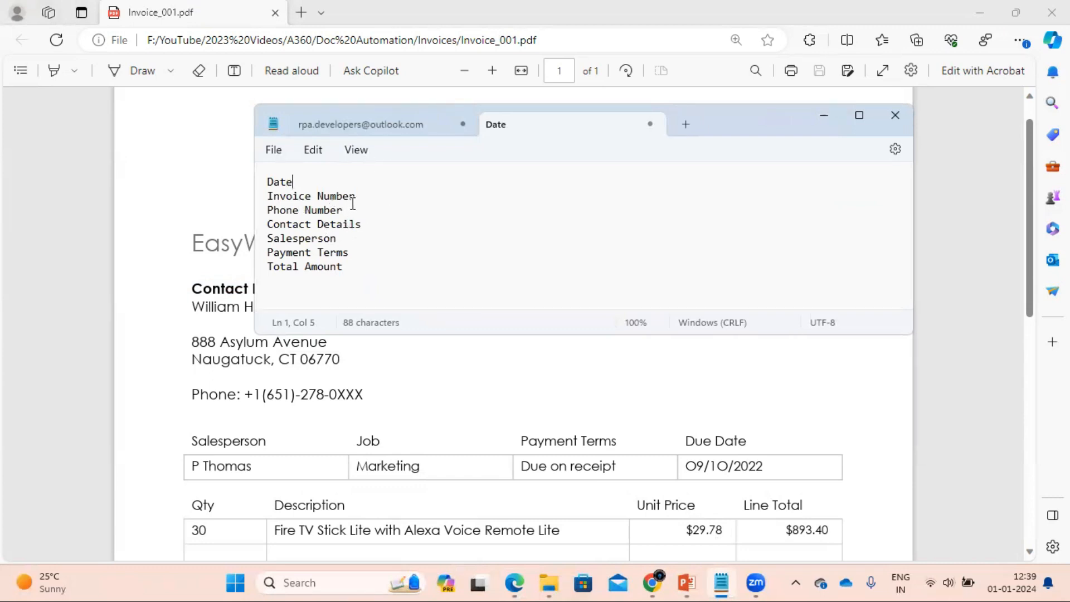
pyautogui.click(663, 583)
pyautogui.click(258, 268)
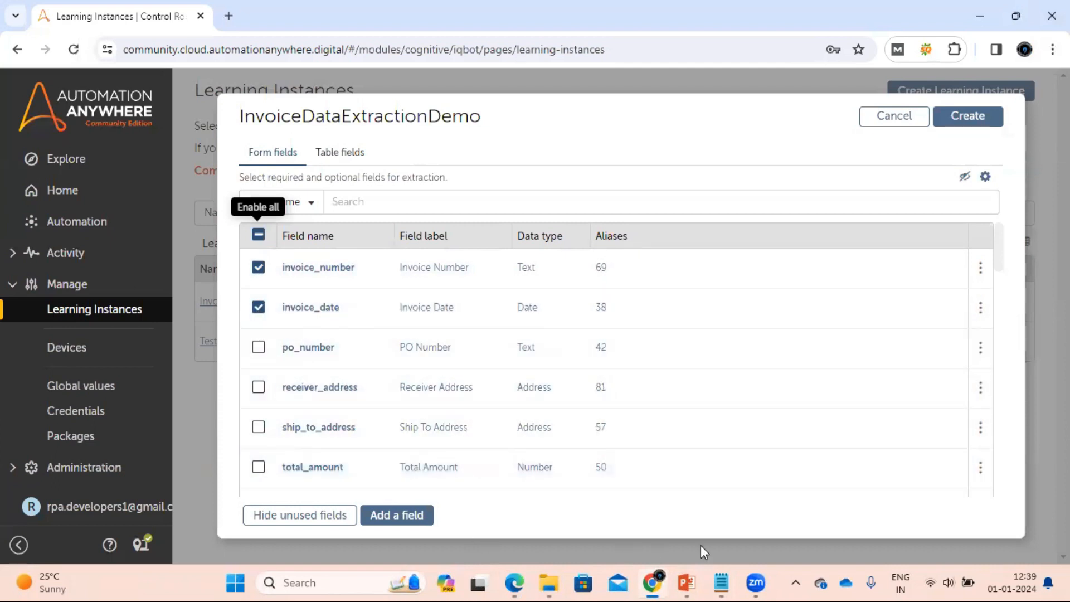
# Copy "Phone" from the Notepad list, search the form fields for it in Chrome, and enable vendor_phone.
pyautogui.click(721, 583)
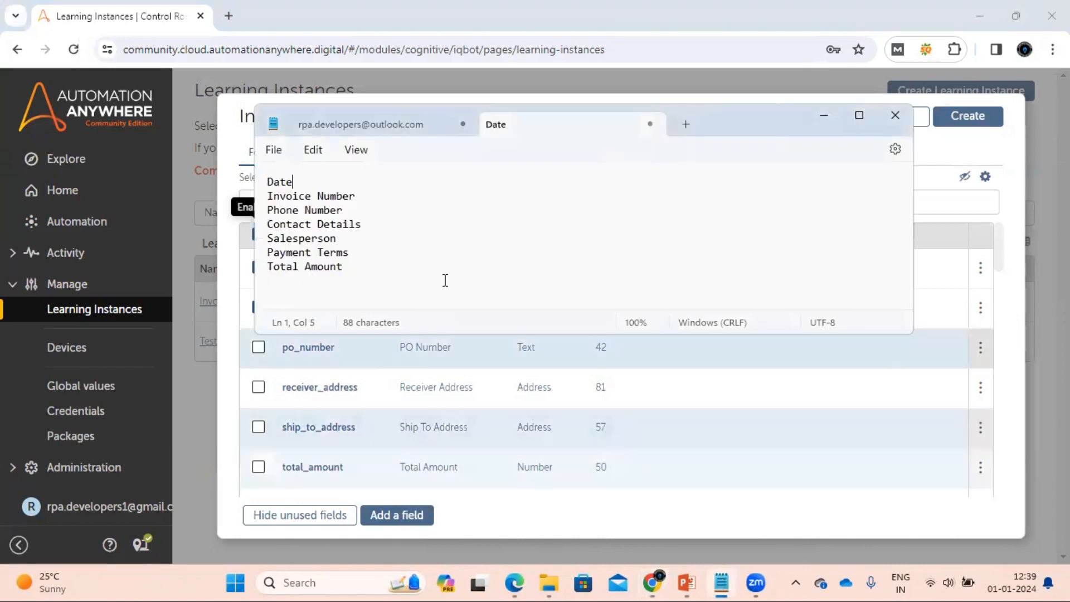
pyautogui.doubleClick(281, 211)
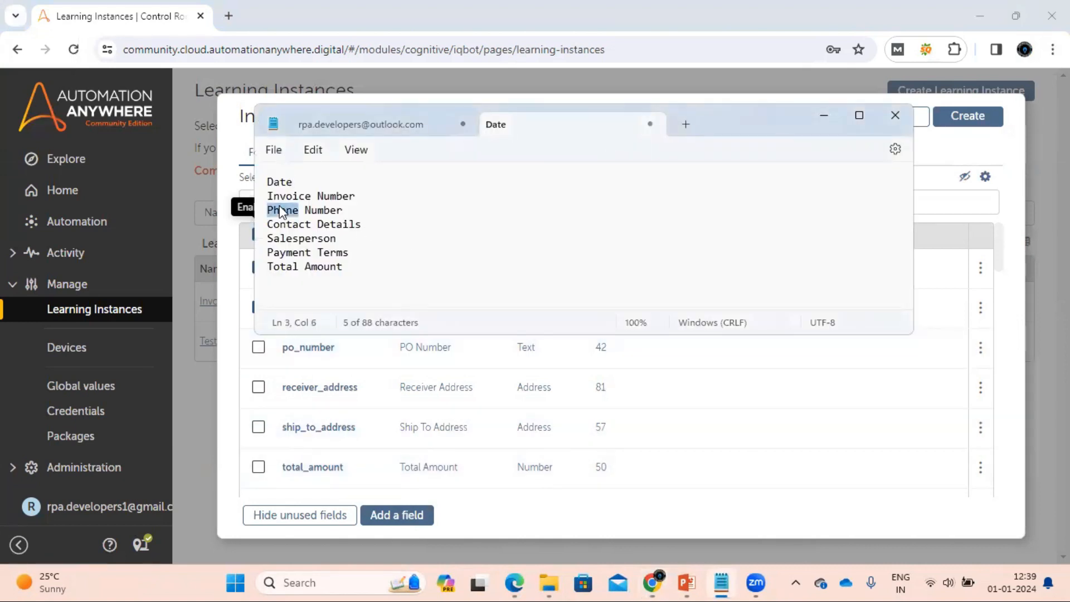
pyautogui.hotkey('ctrl', 'c')
pyautogui.hotkey('alt', 'Tab')
pyautogui.click(359, 202)
pyautogui.hotkey('ctrl', 'v')
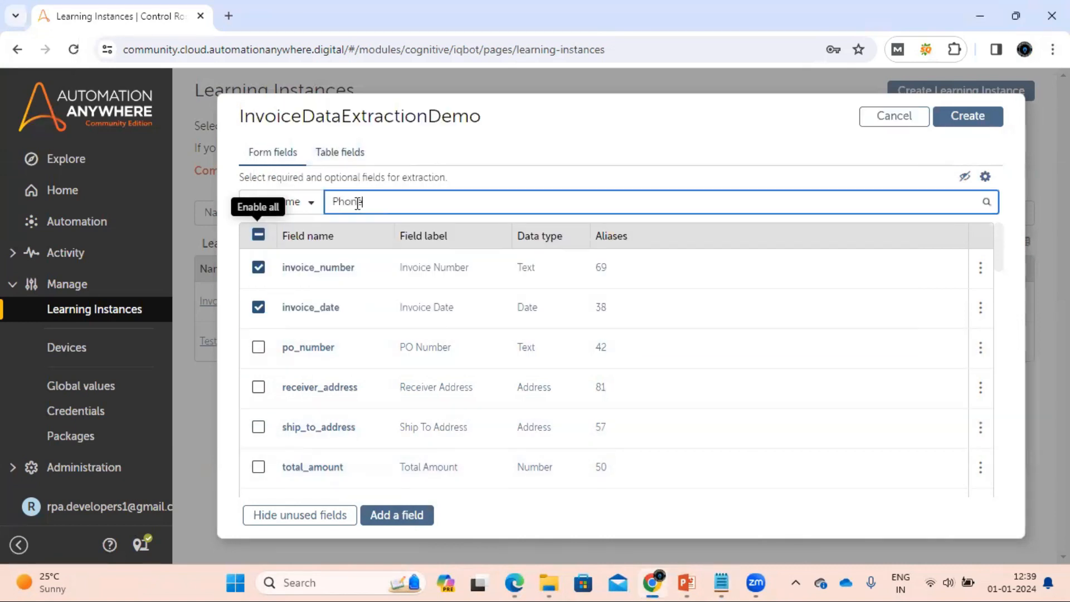
pyautogui.click(986, 202)
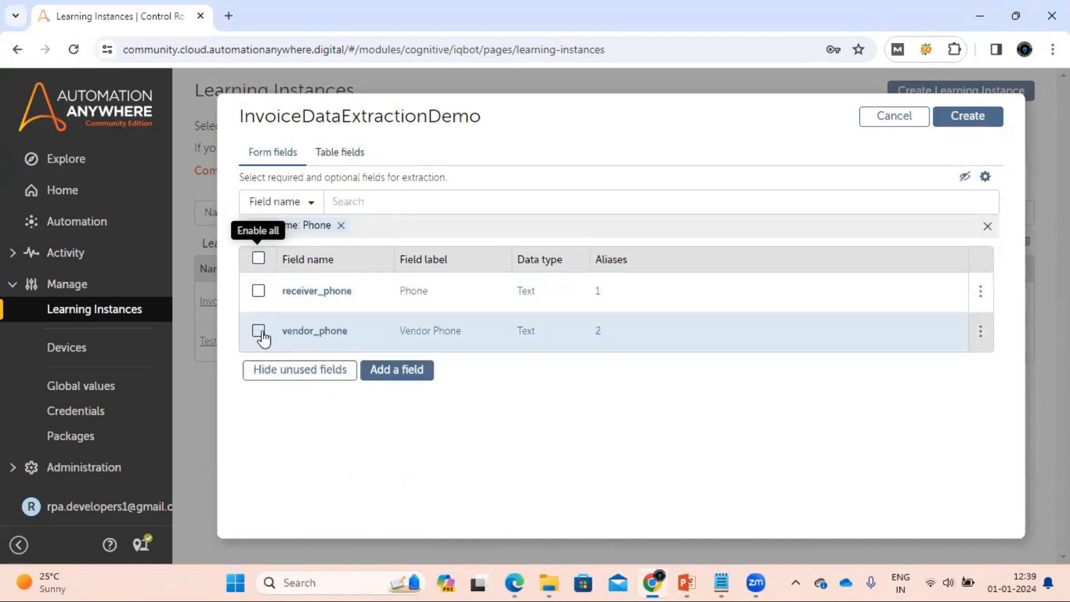
pyautogui.click(258, 331)
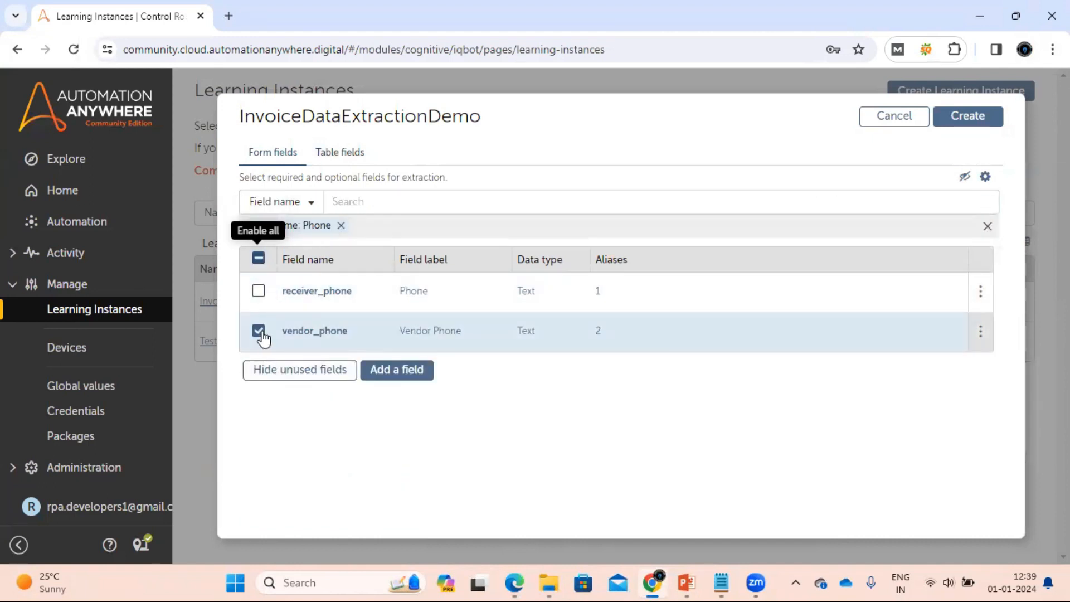
pyautogui.click(341, 226)
# Copy "Contact" from the Notepad list, search the form fields for it in Chrome, and clear the filter.
pyautogui.click(721, 583)
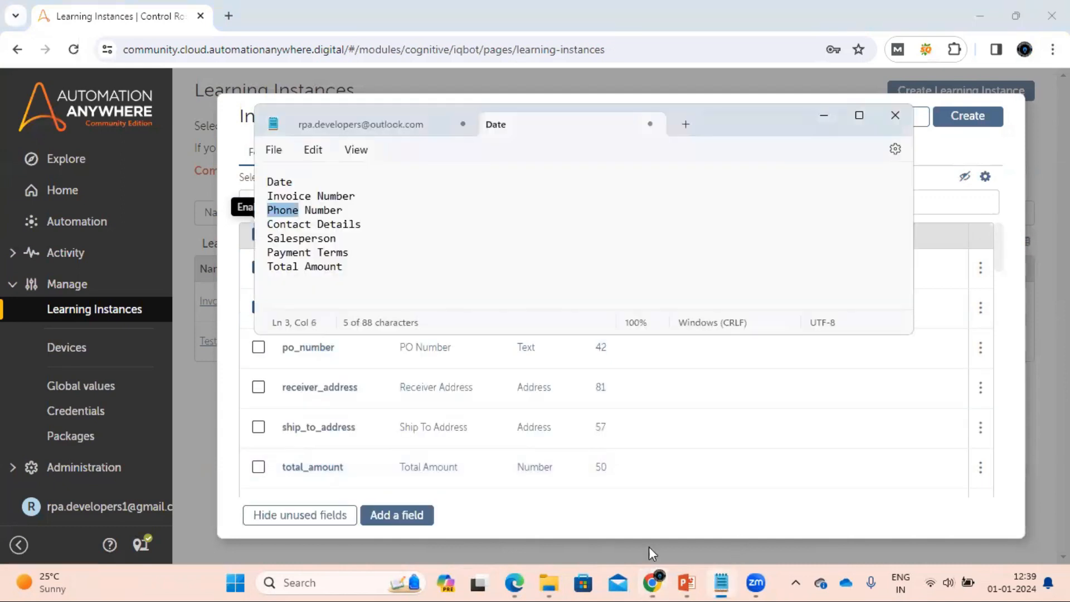
pyautogui.click(314, 221)
pyautogui.doubleClick(290, 225)
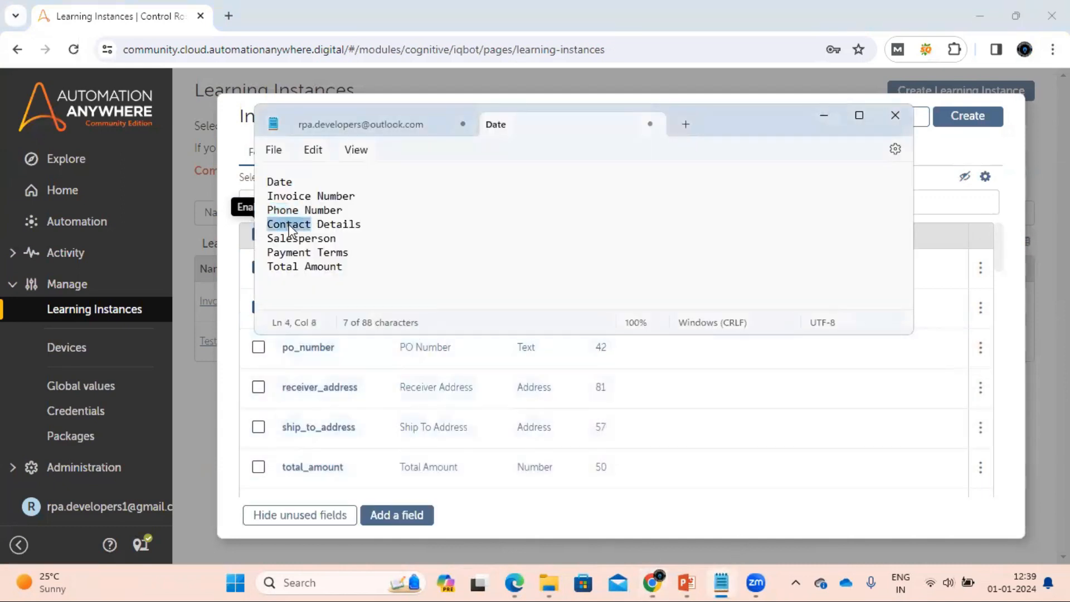
pyautogui.hotkey('alt', 'Tab')
pyautogui.click(373, 205)
pyautogui.hotkey('ctrl', 'v')
pyautogui.click(987, 202)
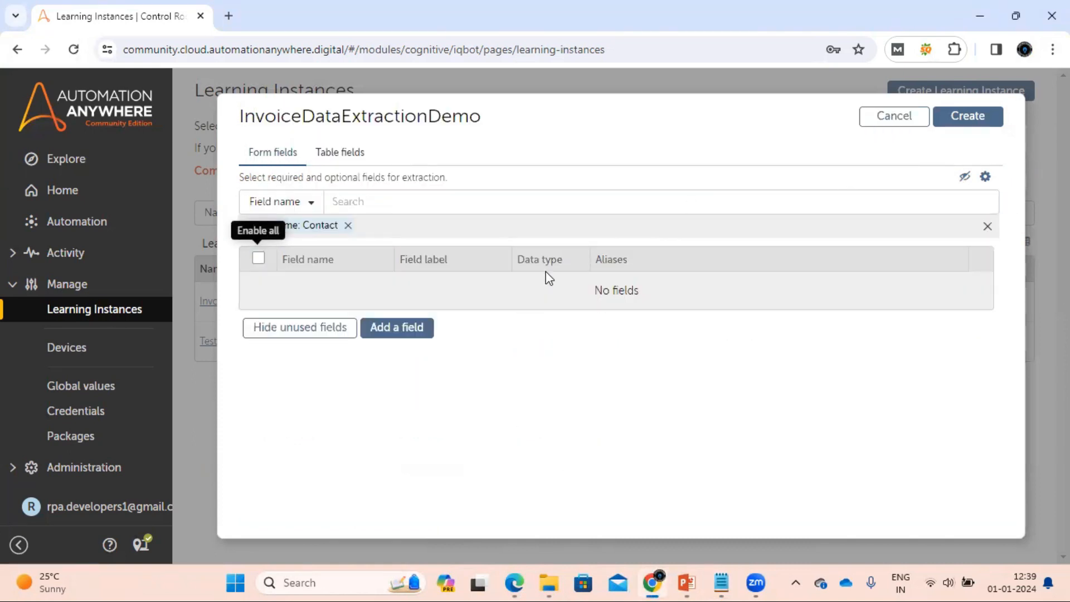
pyautogui.click(348, 226)
# Add a form field with "Contact Details", copied from the Notepad list, as both field name and label.
pyautogui.hotkey('alt', 'Tab')
pyautogui.click(369, 230)
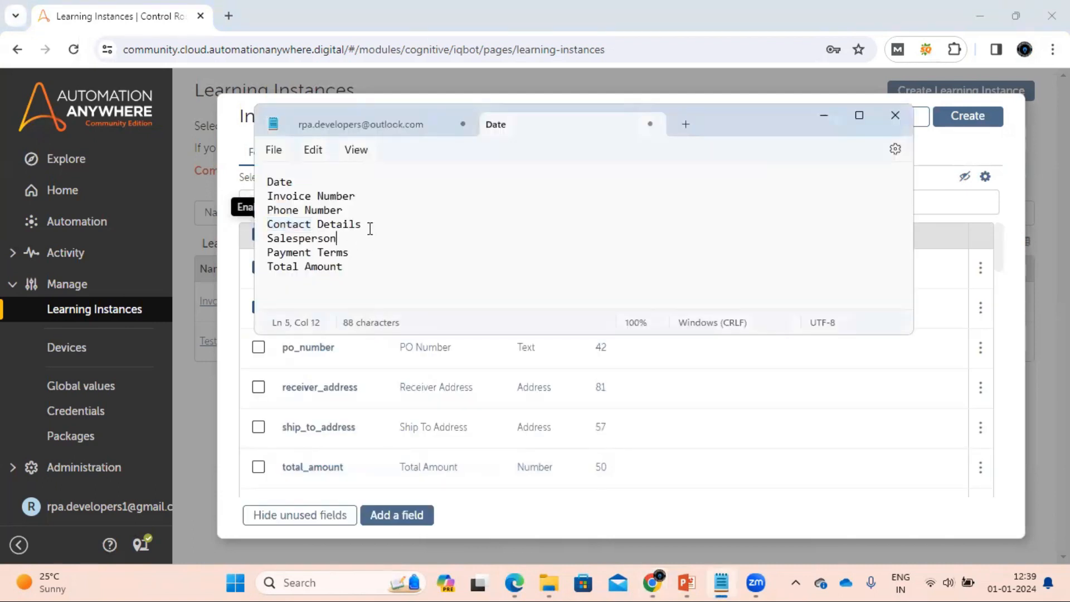
pyautogui.moveTo(364, 226); pyautogui.dragTo(256, 229)
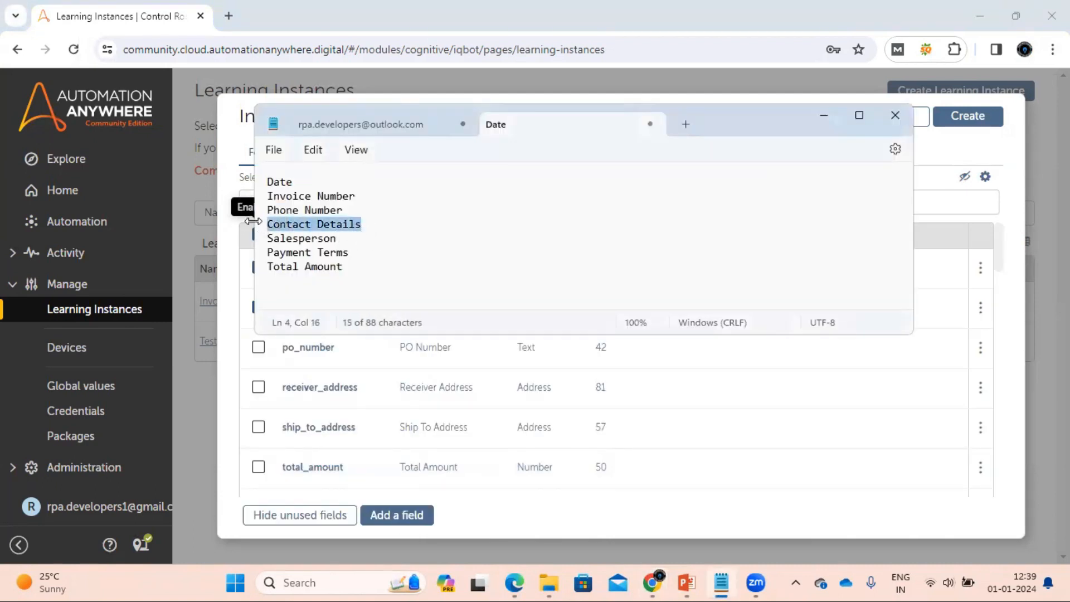
pyautogui.hotkey('alt', 'Tab')
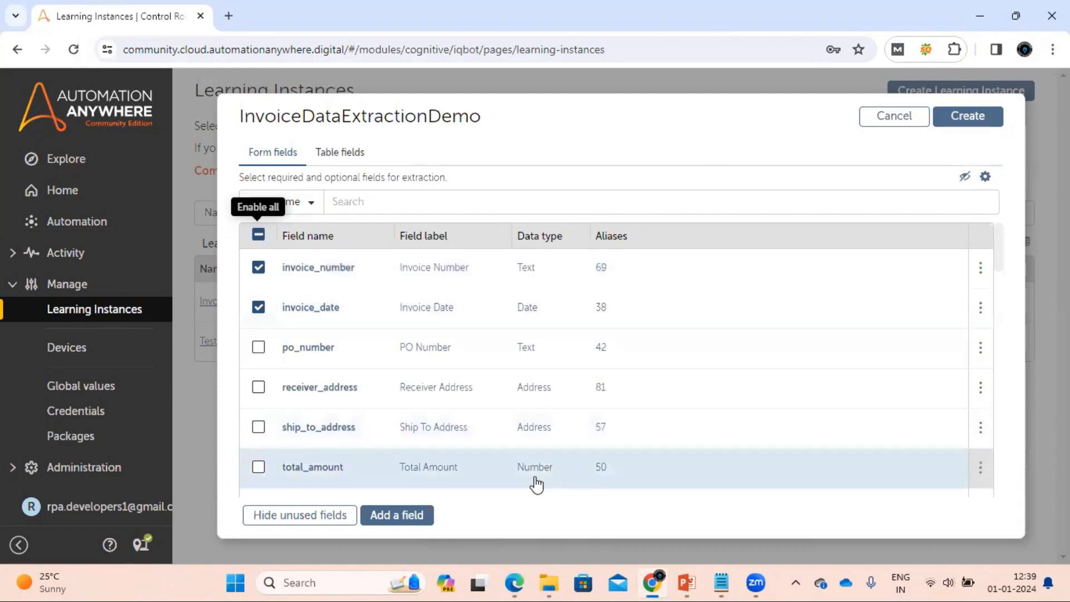
pyautogui.click(406, 519)
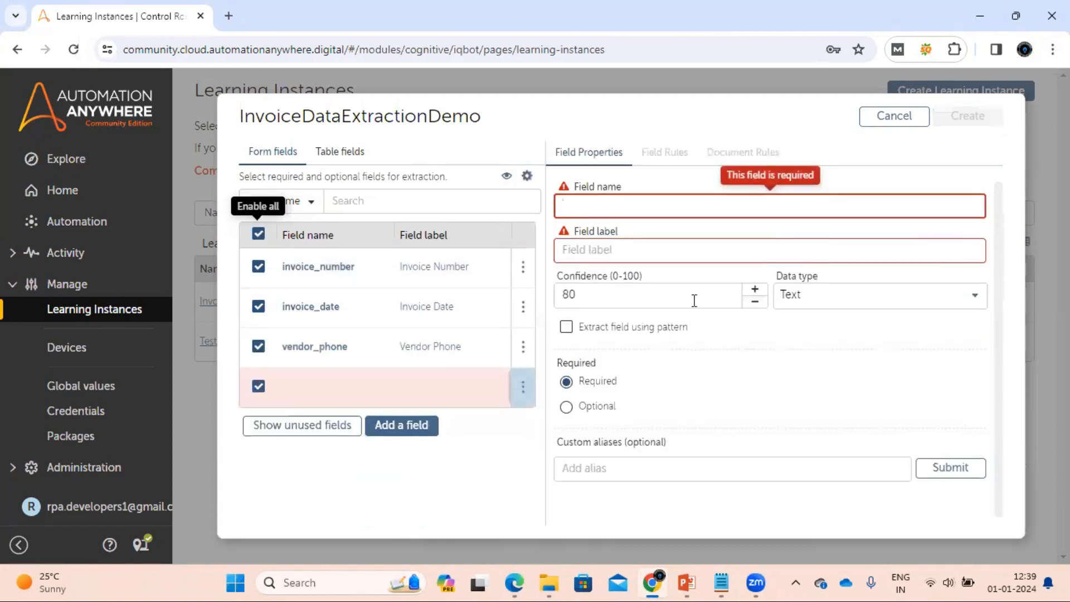
pyautogui.hotkey('ctrl', 'v')
pyautogui.click(615, 258)
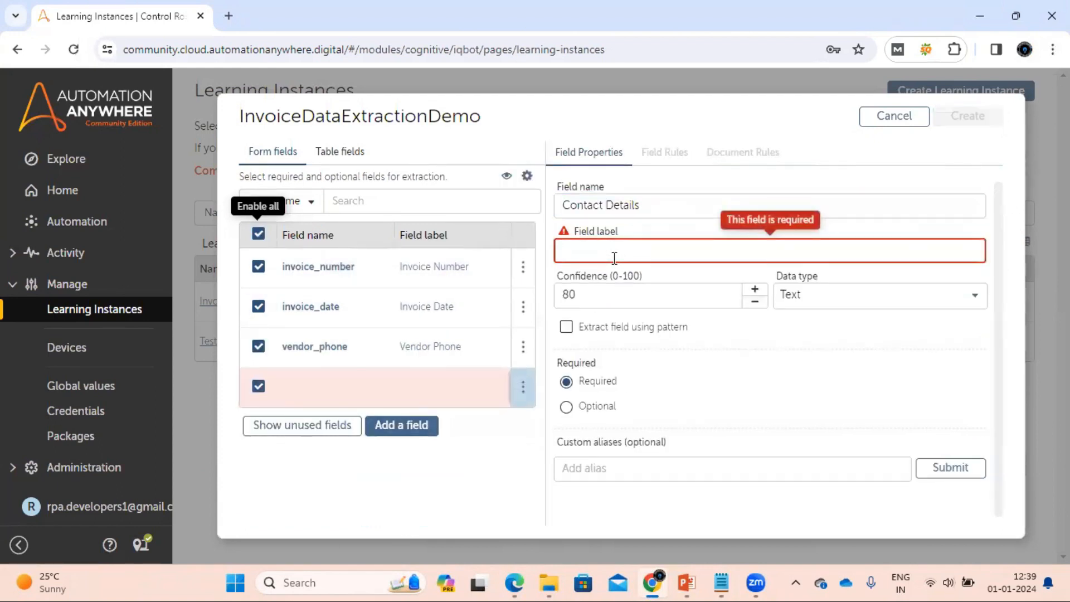
pyautogui.hotkey('ctrl', 'v')
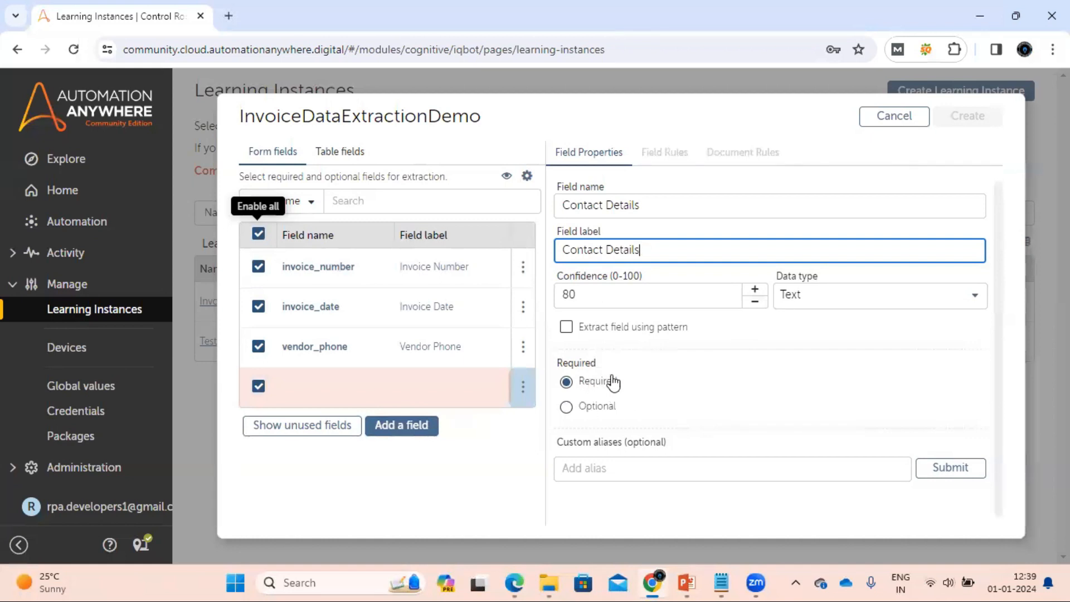
# Copy the "Contact Details:" heading from Invoice_001.pdf in Edge and submit it as a custom alias of the Contact Details field.
pyautogui.click(524, 582)
pyautogui.moveTo(193, 290); pyautogui.dragTo(307, 294)
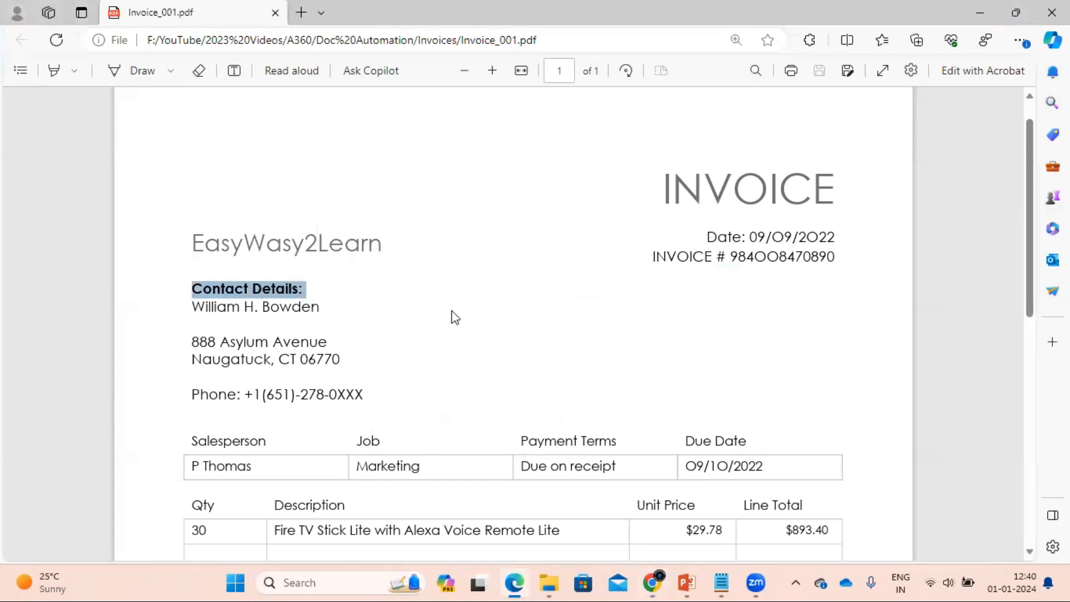
pyautogui.hotkey('ctrl', 'c')
pyautogui.hotkey('alt', 'Tab')
pyautogui.click(577, 471)
pyautogui.hotkey('ctrl', 'v')
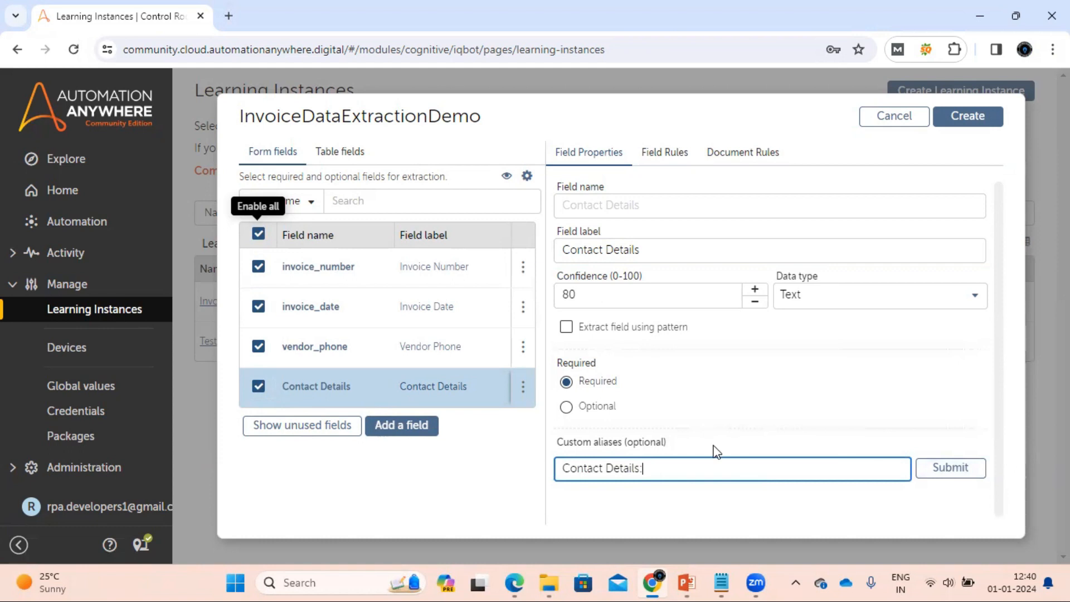
pyautogui.click(955, 469)
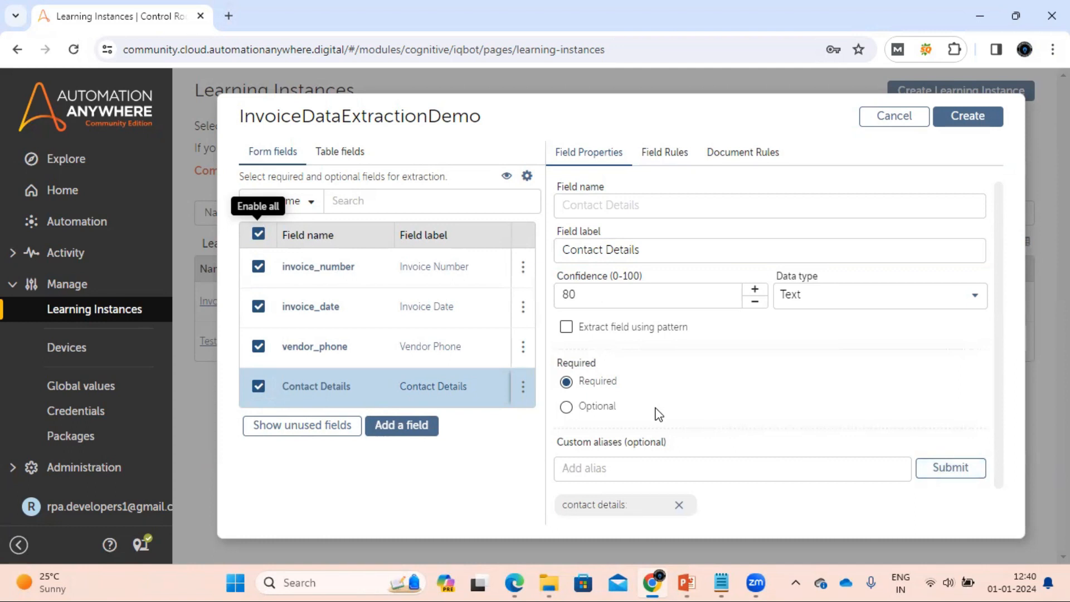
# Copy "Salesperson" from the Notepad list, search the form fields for it in Chrome, and clear the filter.
pyautogui.click(309, 352)
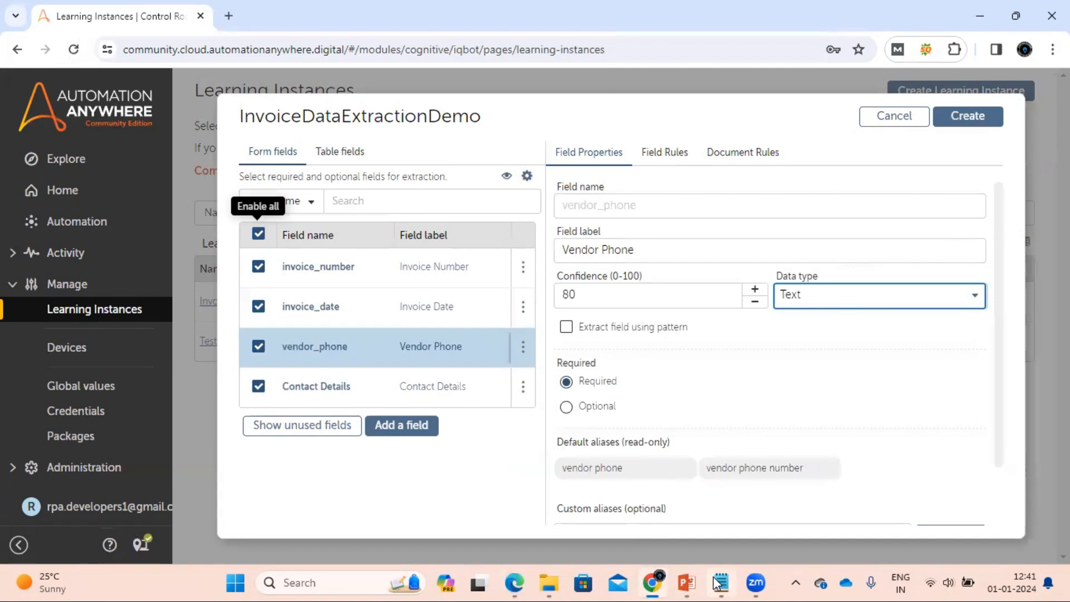
pyautogui.click(719, 583)
pyautogui.moveTo(335, 240); pyautogui.dragTo(268, 241)
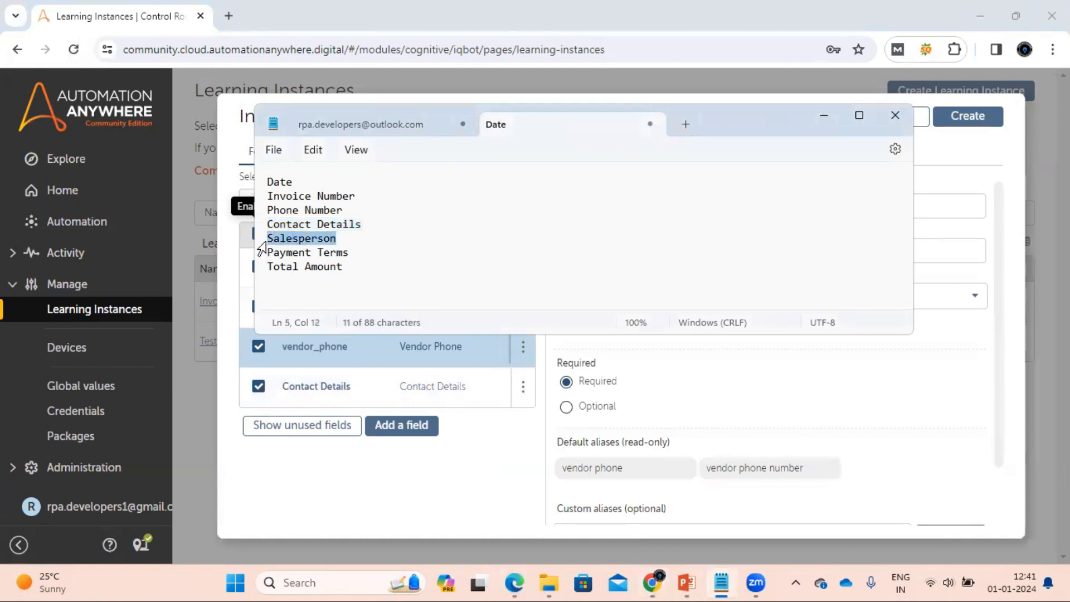
pyautogui.hotkey('alt', 'Tab')
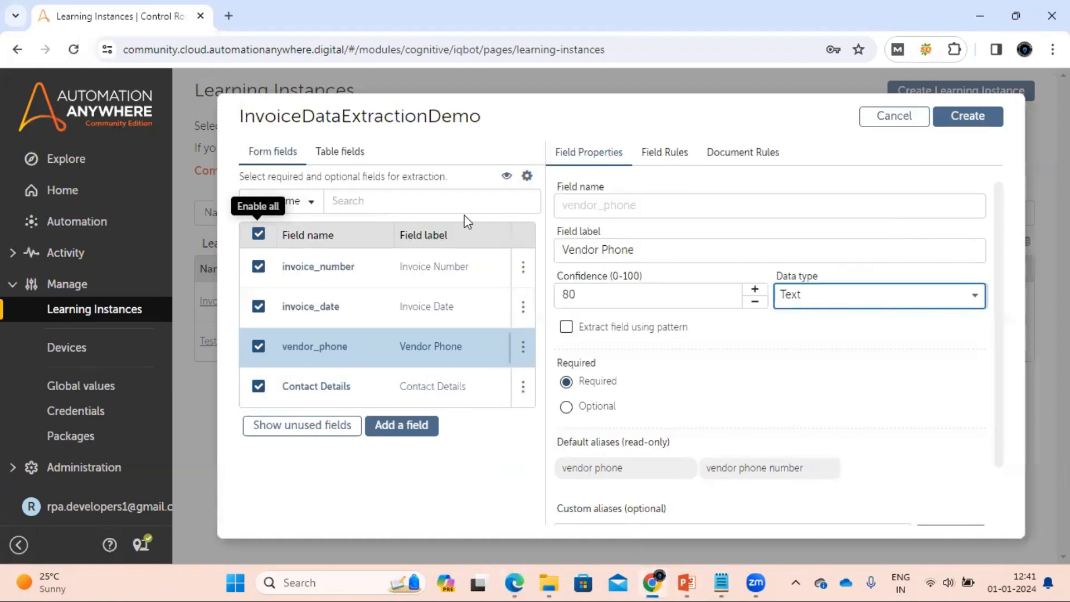
pyautogui.click(366, 201)
pyautogui.hotkey('ctrl', 'v')
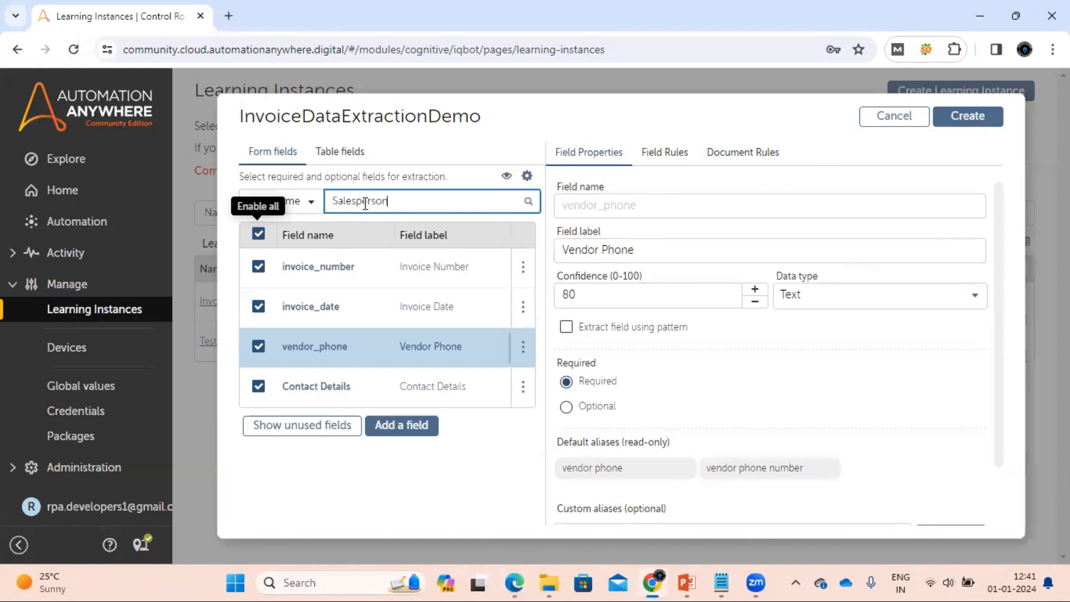
pyautogui.click(529, 201)
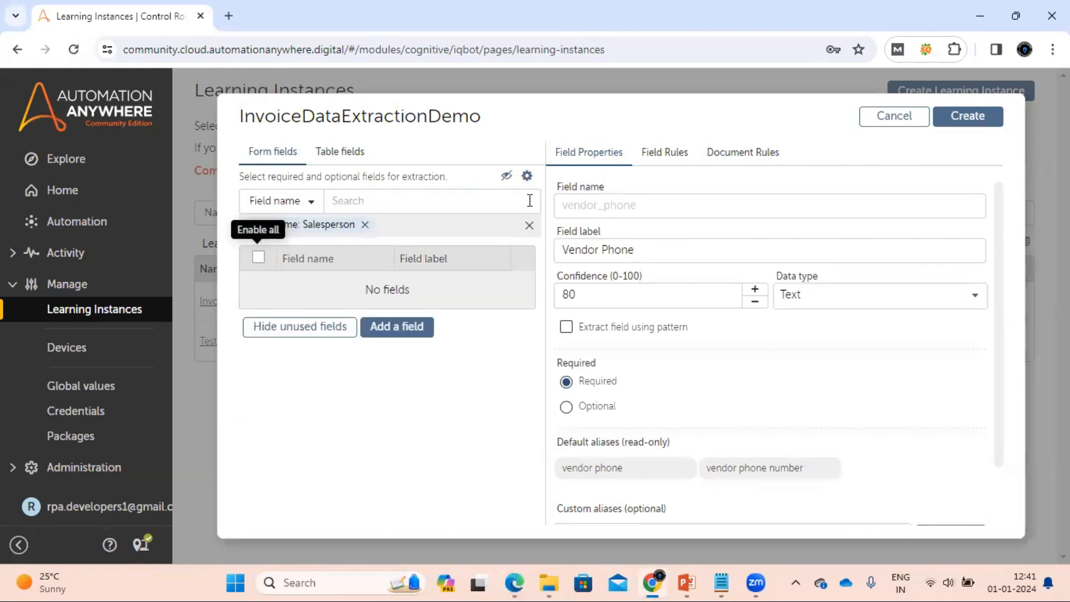
pyautogui.click(365, 224)
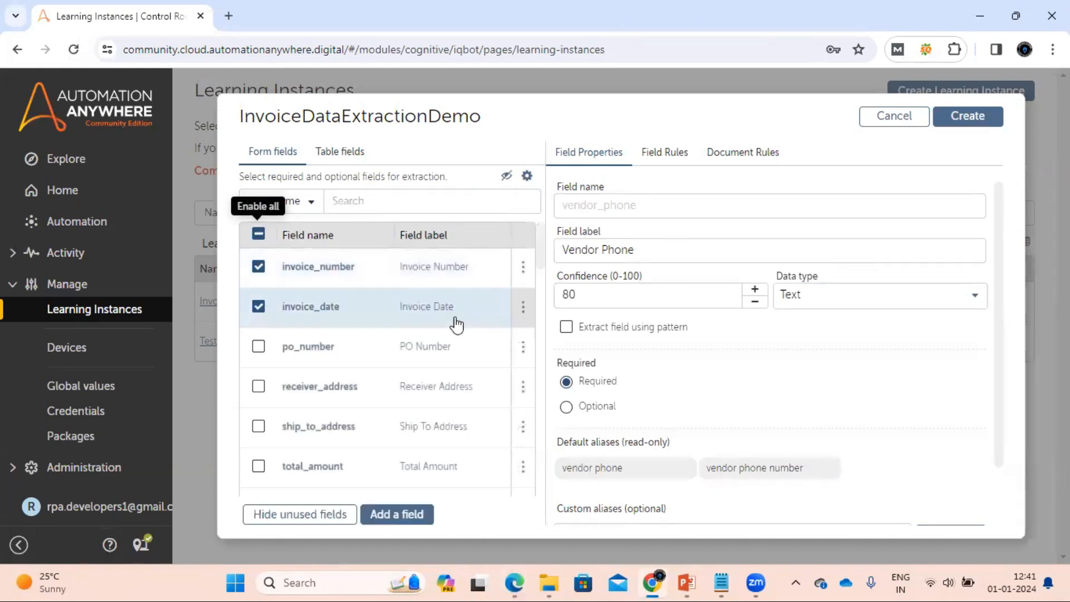
# Add a form field with "Salesperson" as both field name and label.
pyautogui.click(411, 511)
pyautogui.hotkey('ctrl', 'v')
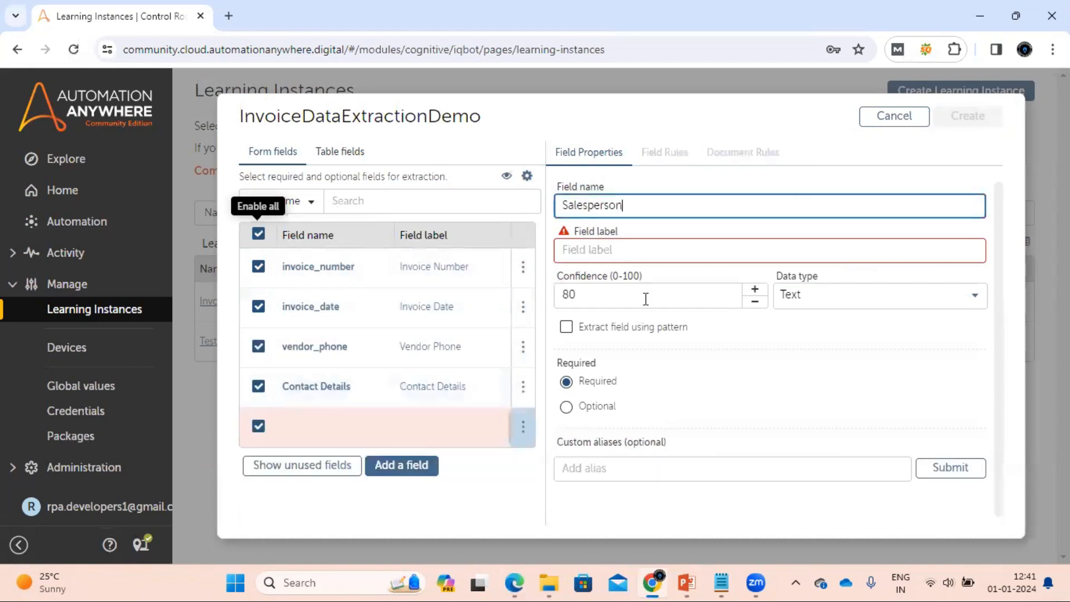
pyautogui.click(592, 251)
pyautogui.hotkey('ctrl', 'v')
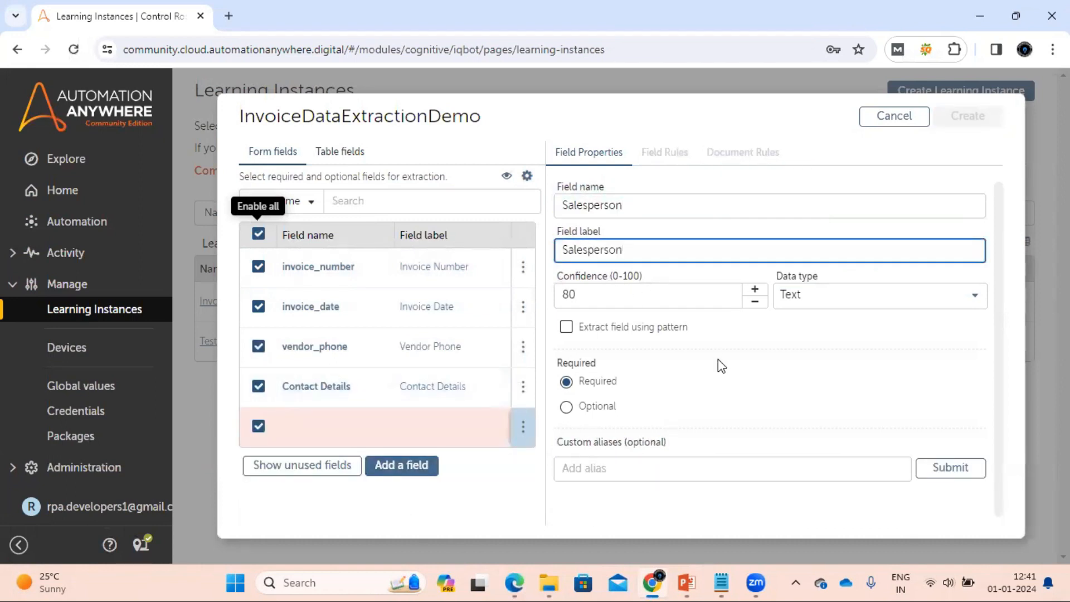
# Check the Salesperson heading in Invoice_001.pdf in Edge, and in Chrome submit "salesperson" as a custom alias of the Salesperson field.
pyautogui.click(513, 582)
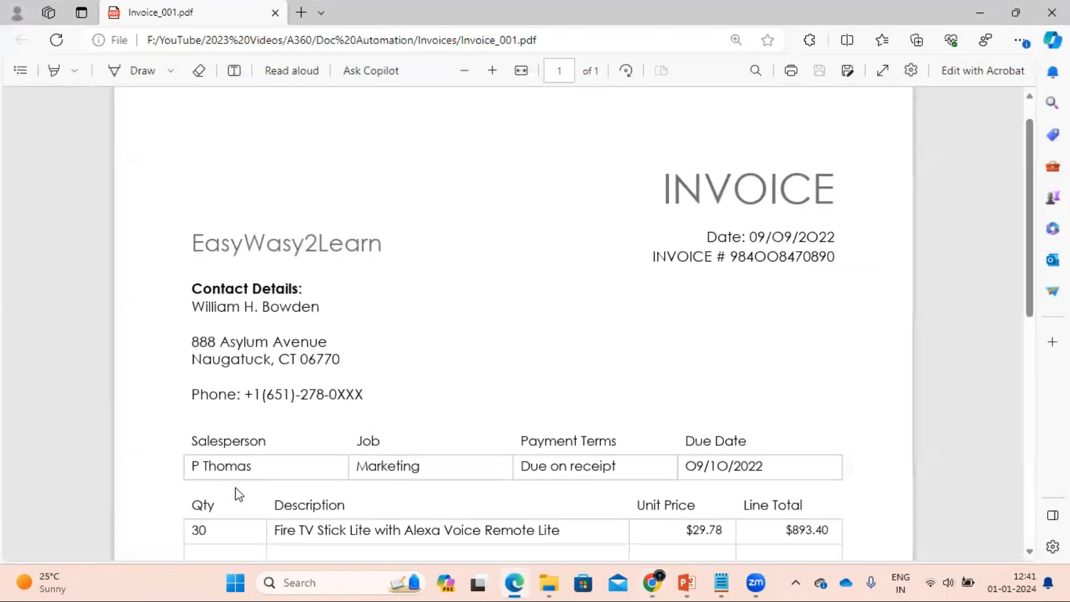
pyautogui.hotkey('alt', 'Tab')
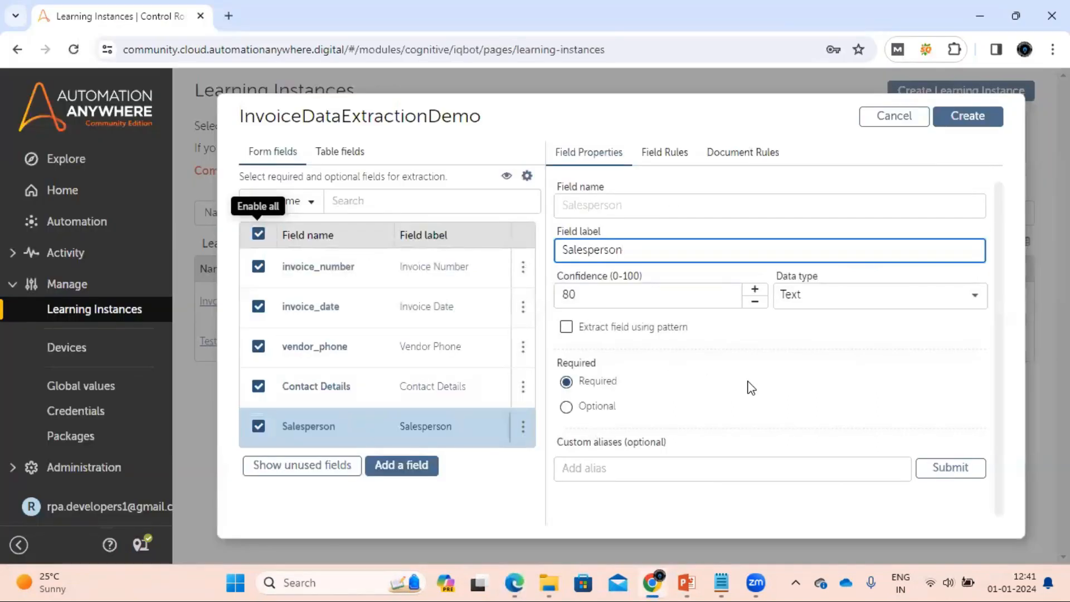
pyautogui.click(719, 461)
pyautogui.hotkey('ctrl', 'v')
pyautogui.click(950, 475)
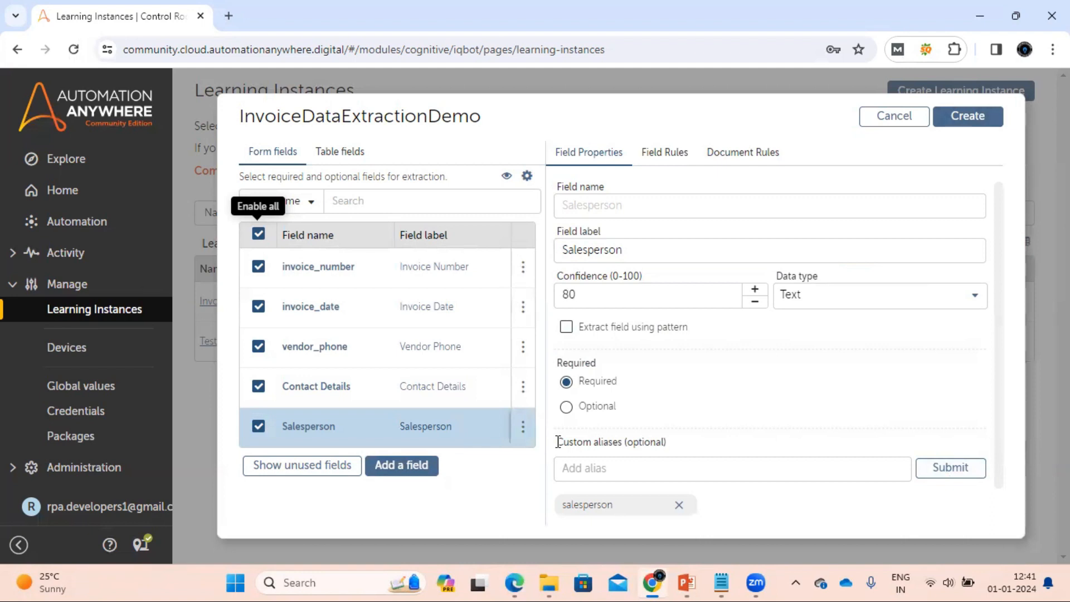
# Copy "Terms" from the Payment Terms line of the Notepad list.
pyautogui.hotkey('alt', 'Tab')
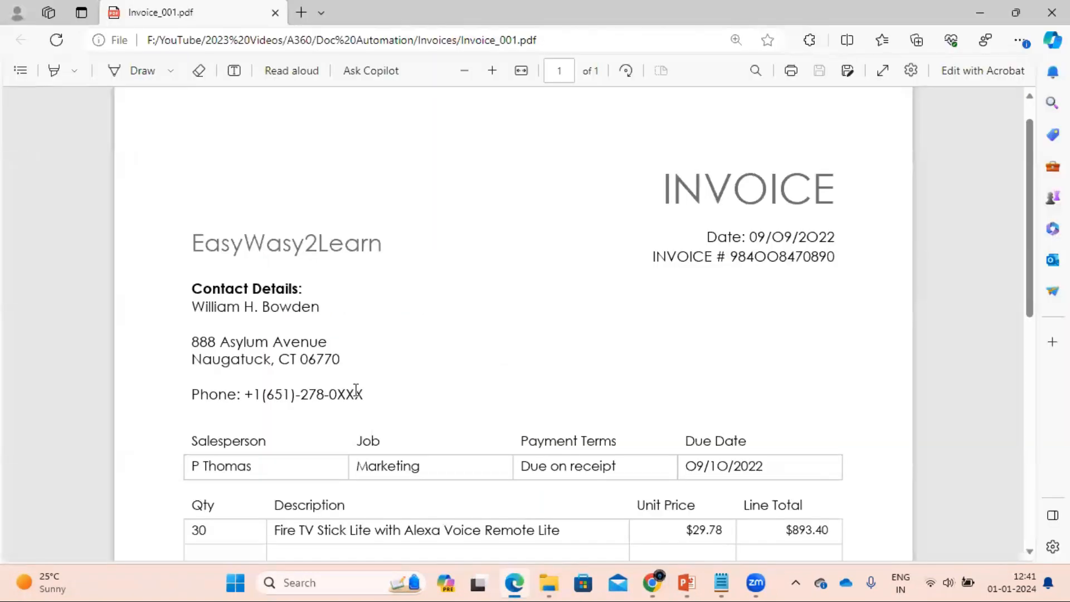
pyautogui.click(721, 582)
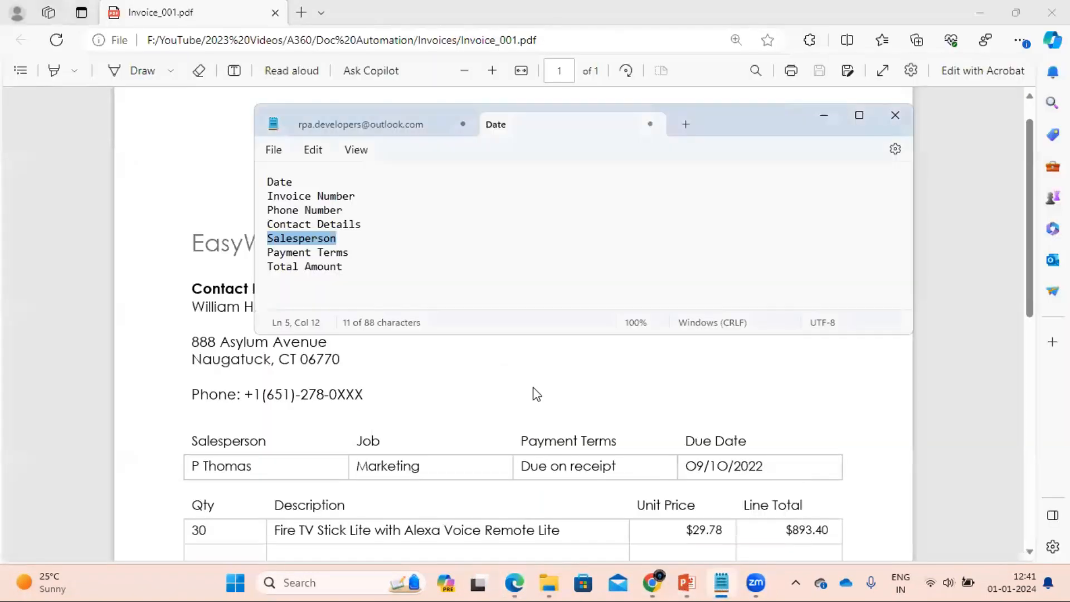
pyautogui.click(351, 251)
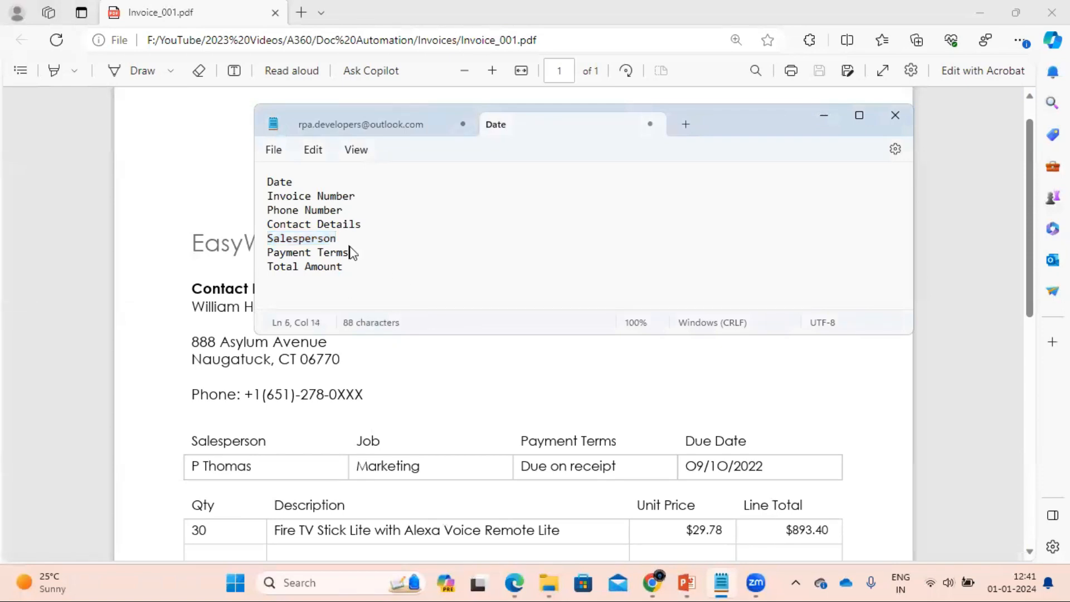
pyautogui.doubleClick(337, 252)
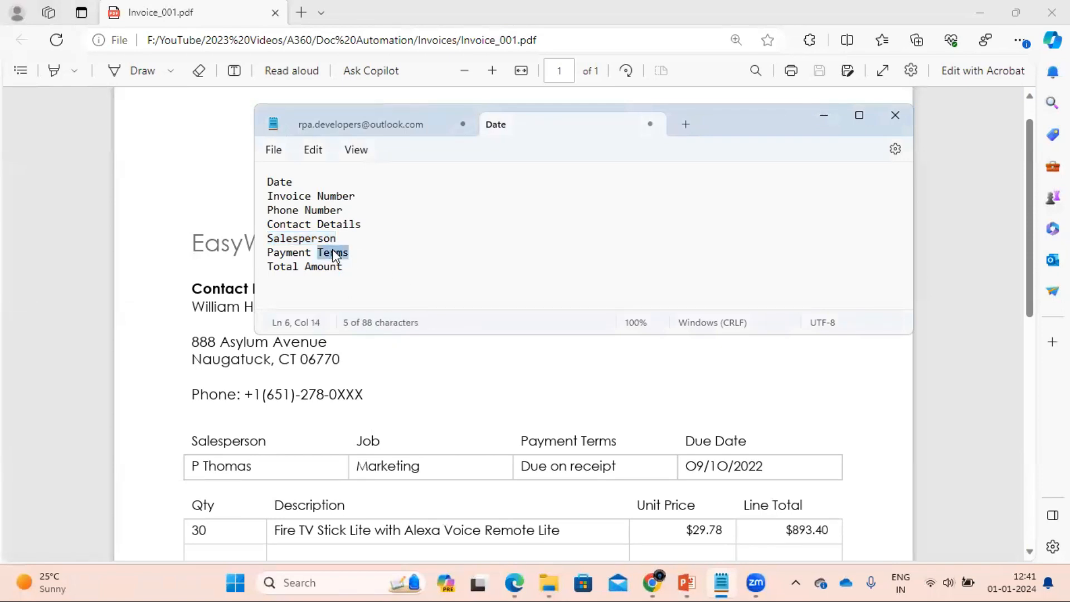
pyautogui.hotkey('ctrl', 'c')
# Search the form fields in Chrome for "Terms", enable payment_terms, and clear the filter.
pyautogui.hotkey('alt', 'Tab')
pyautogui.click(345, 207)
pyautogui.hotkey('ctrl', 'v')
pyautogui.click(528, 201)
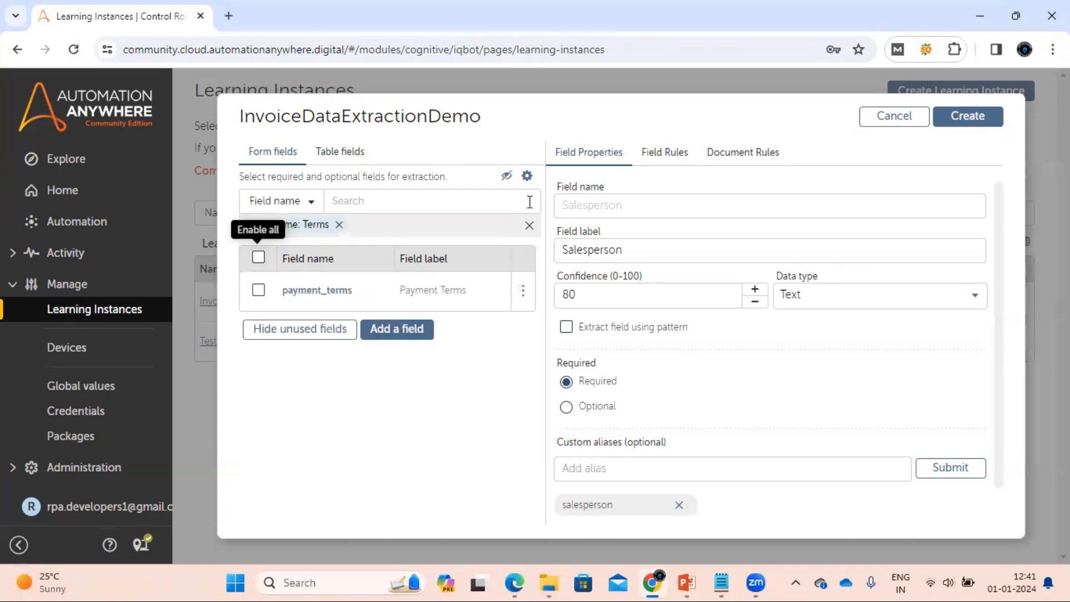
pyautogui.click(258, 290)
pyautogui.click(339, 225)
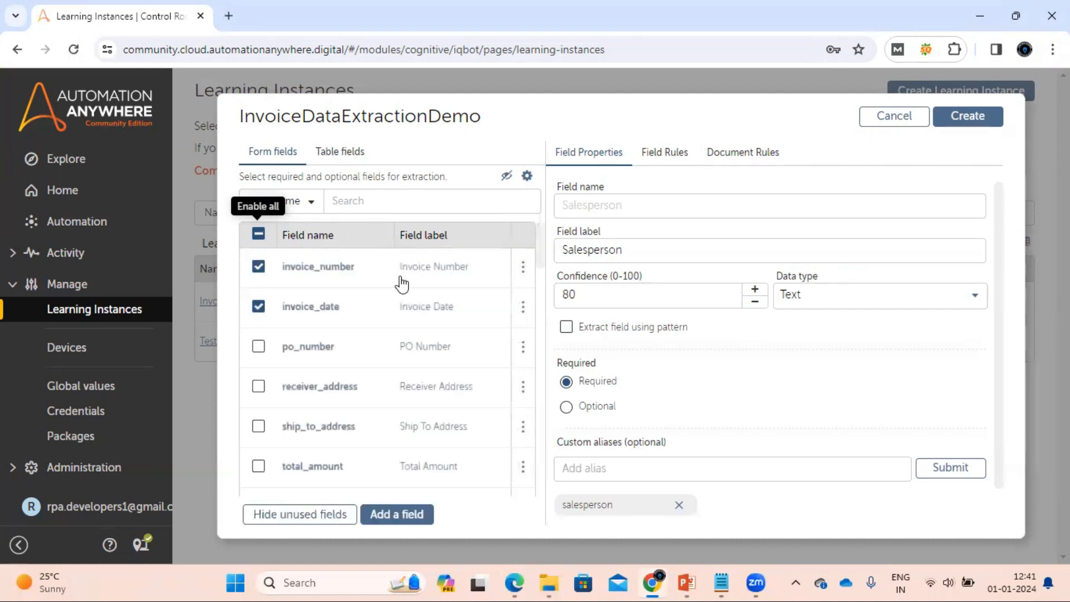
# Copy "Total" from the Notepad list, search the form fields for it in Chrome, and enable total_amount.
pyautogui.hotkey('alt', 'Tab')
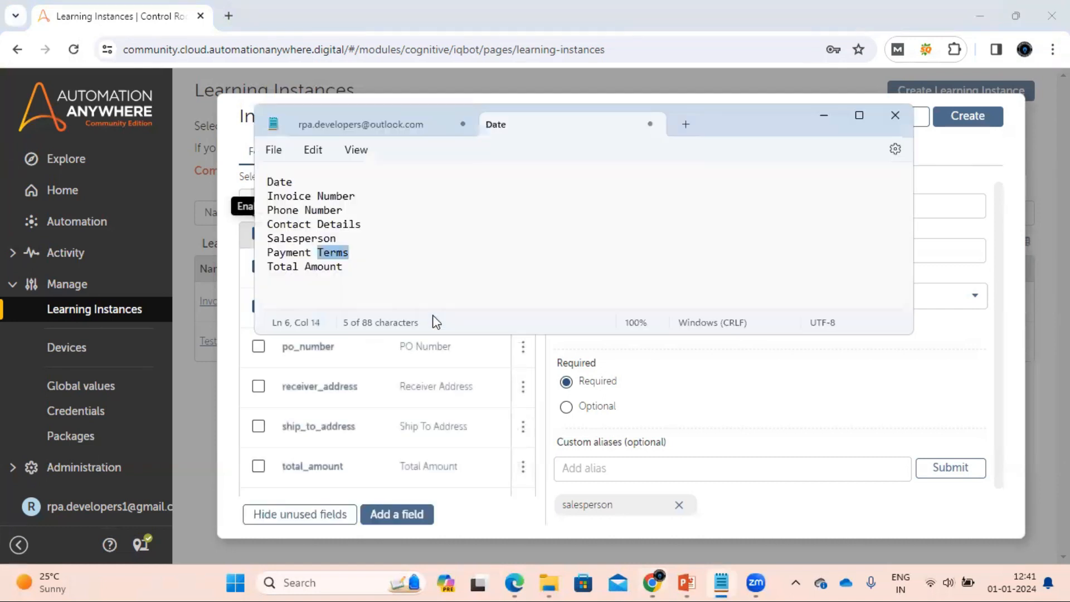
pyautogui.doubleClick(293, 268)
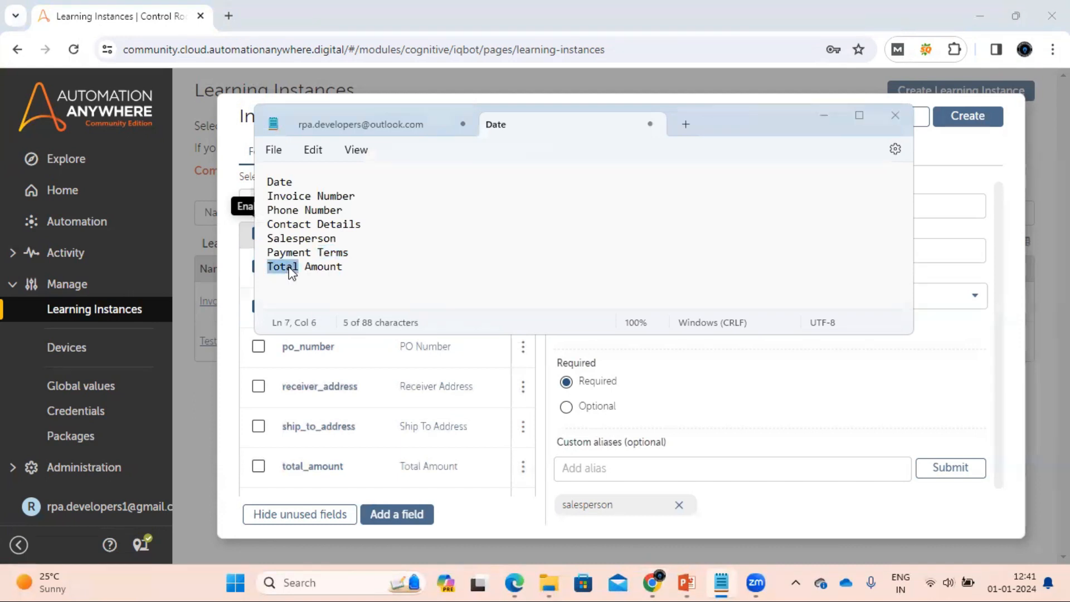
pyautogui.hotkey('alt', 'Tab')
pyautogui.click(370, 201)
pyautogui.hotkey('ctrl', 'v')
pyautogui.click(528, 200)
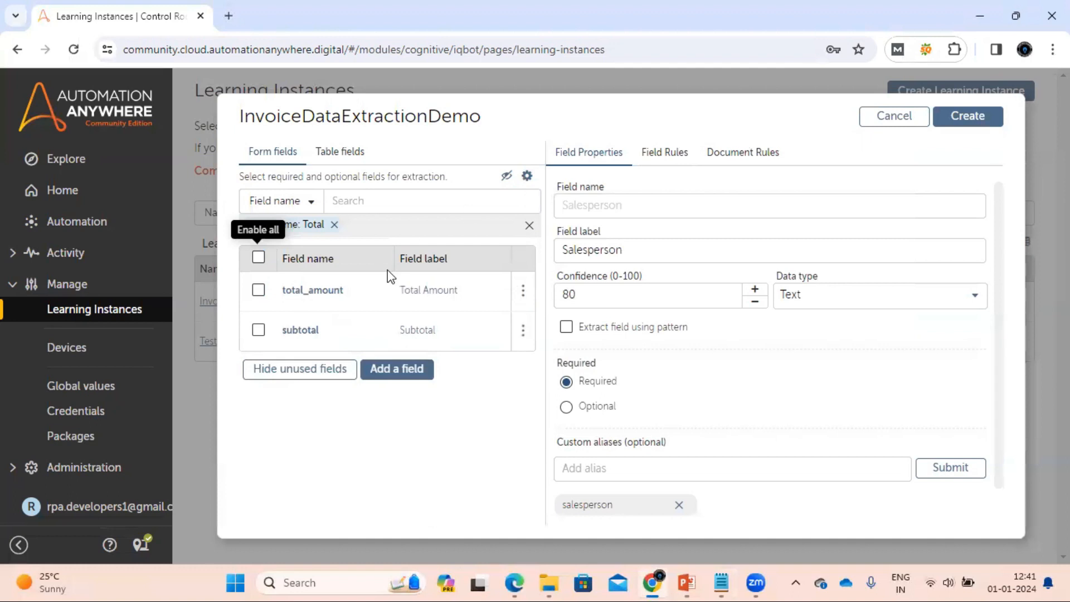
pyautogui.click(258, 290)
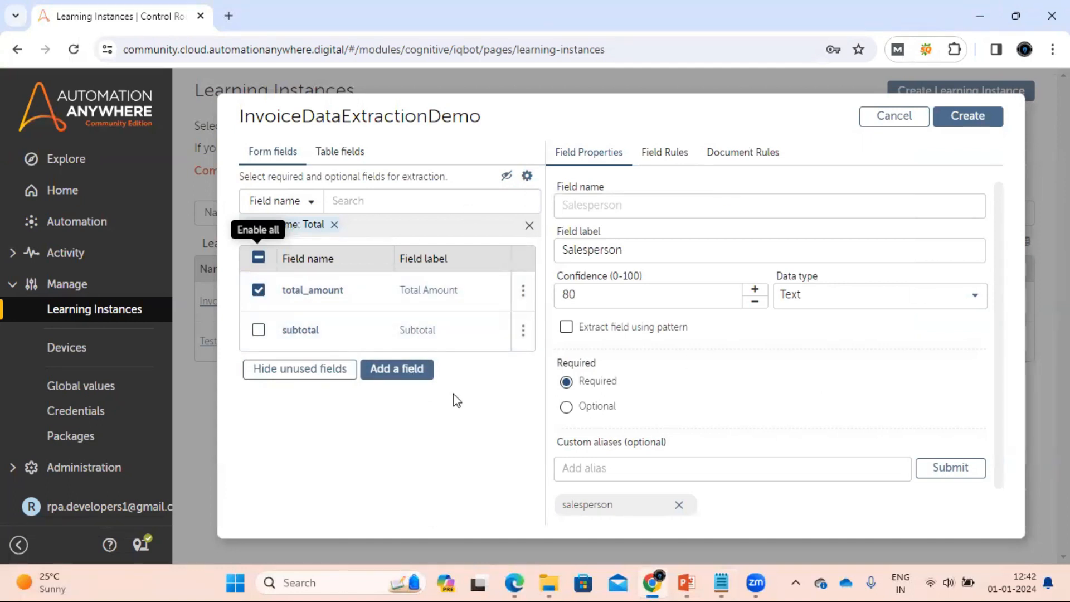
# Review the field list in Notepad and create the InvoiceDataExtractionDemo learning instance in Chrome.
pyautogui.click(728, 582)
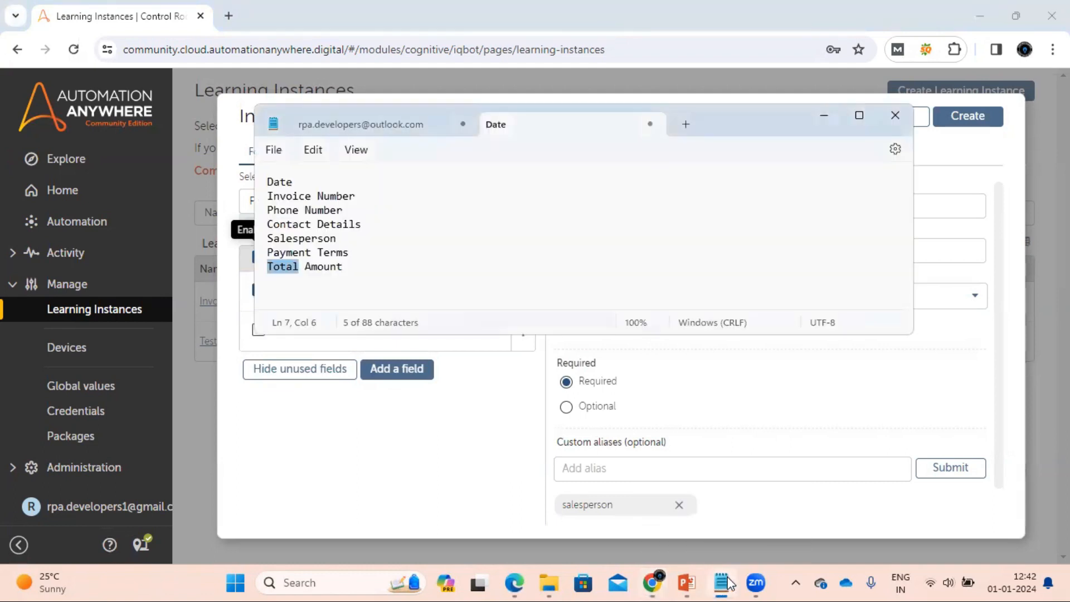
pyautogui.click(915, 260)
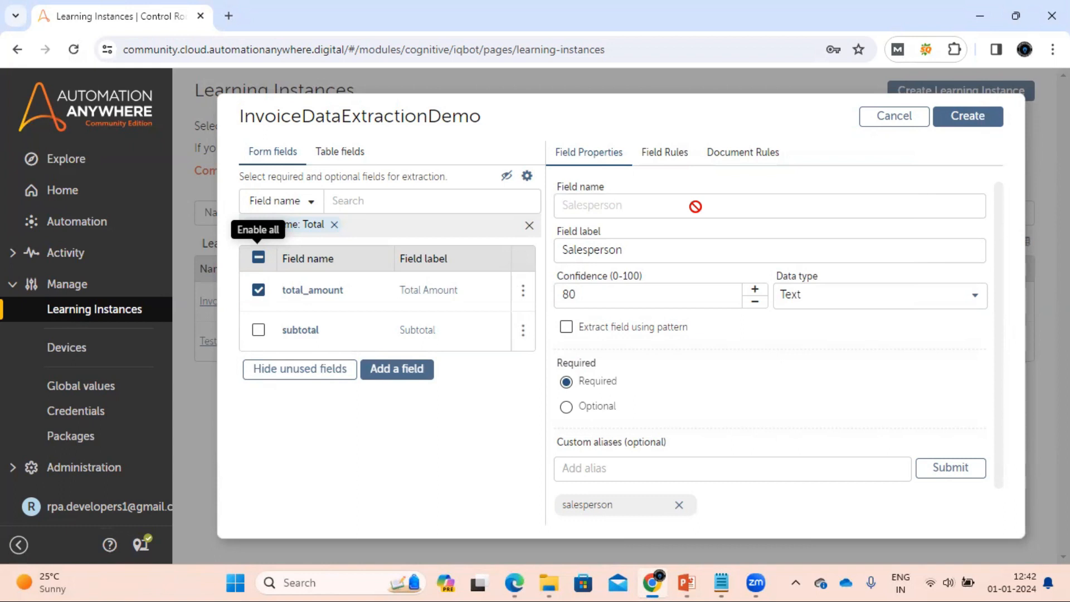
pyautogui.click(970, 125)
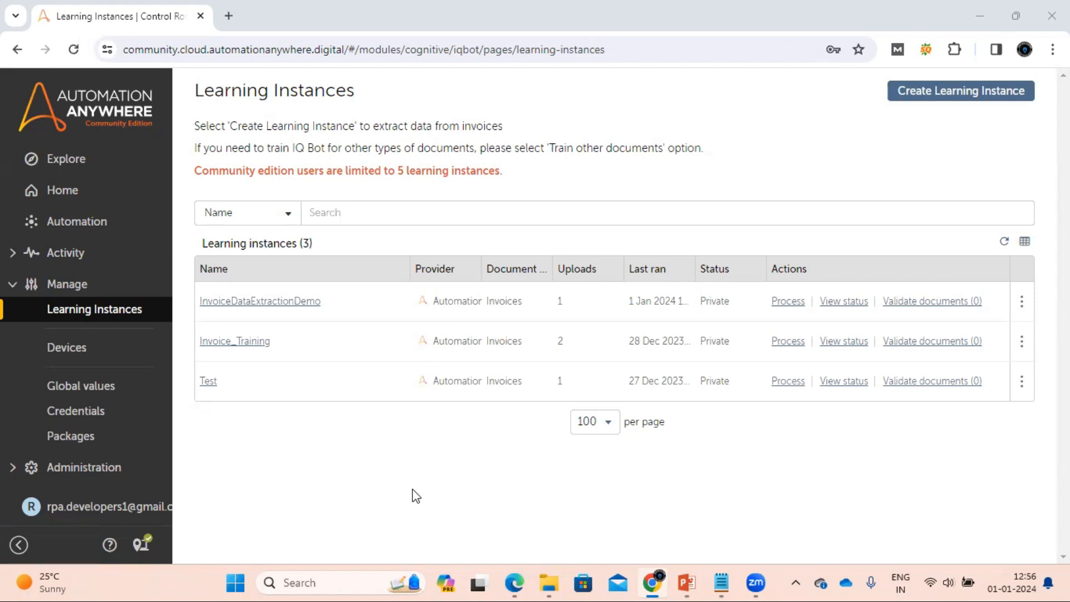
# Start processing documents for InvoiceDataExtractionDemo and choose Invoice_001.pdf, copied from the Invoices folder in File Explorer, as the input document.
pyautogui.click(796, 302)
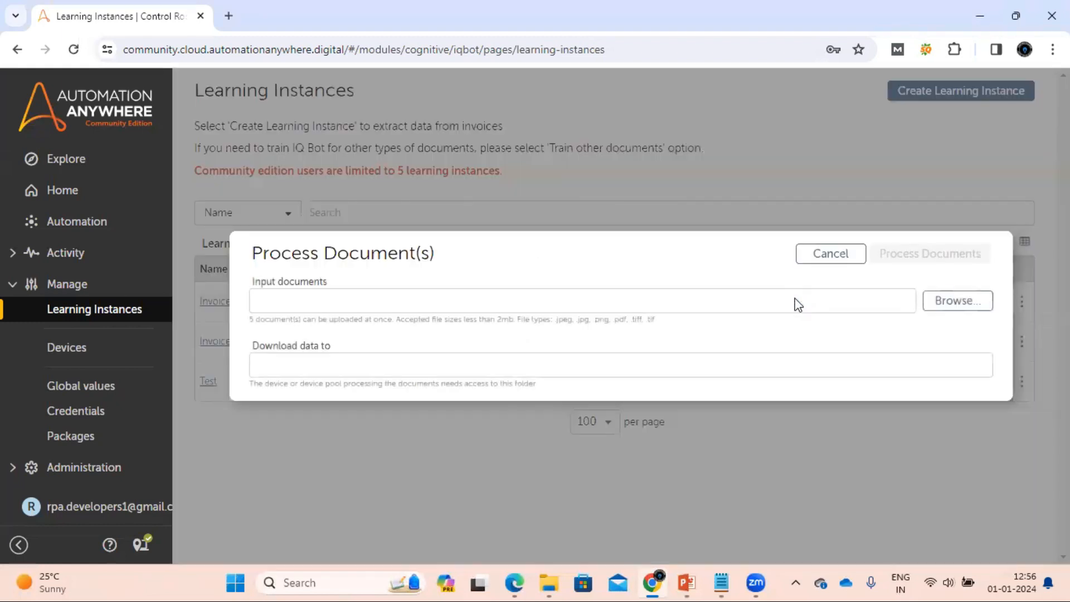
pyautogui.click(953, 304)
pyautogui.click(549, 583)
pyautogui.press('Up')
pyautogui.press('Down')
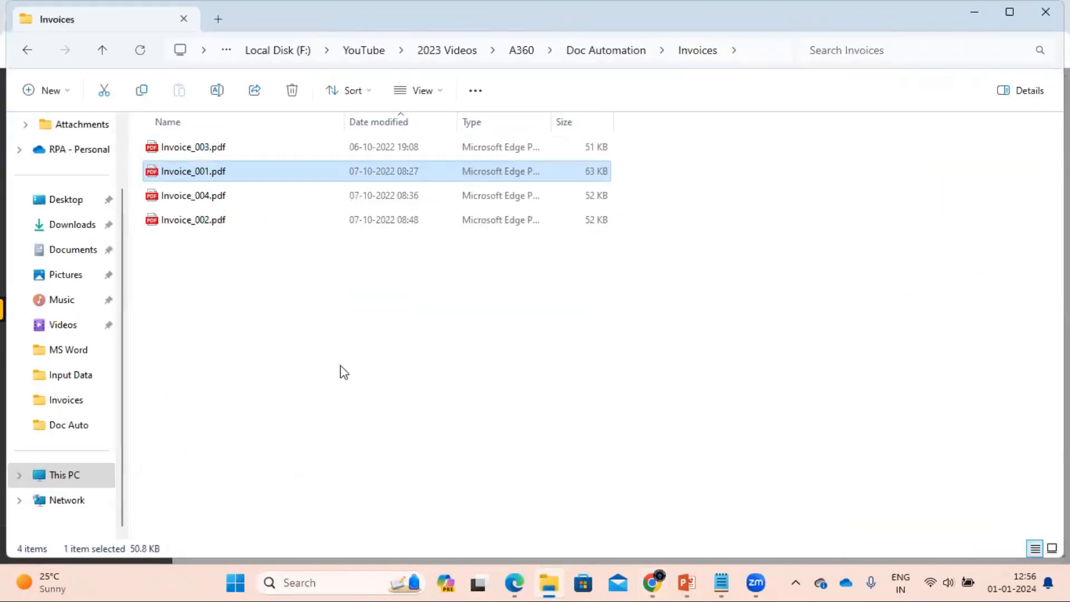
pyautogui.hotkey('ctrl', 'c')
pyautogui.hotkey('alt', 'Tab')
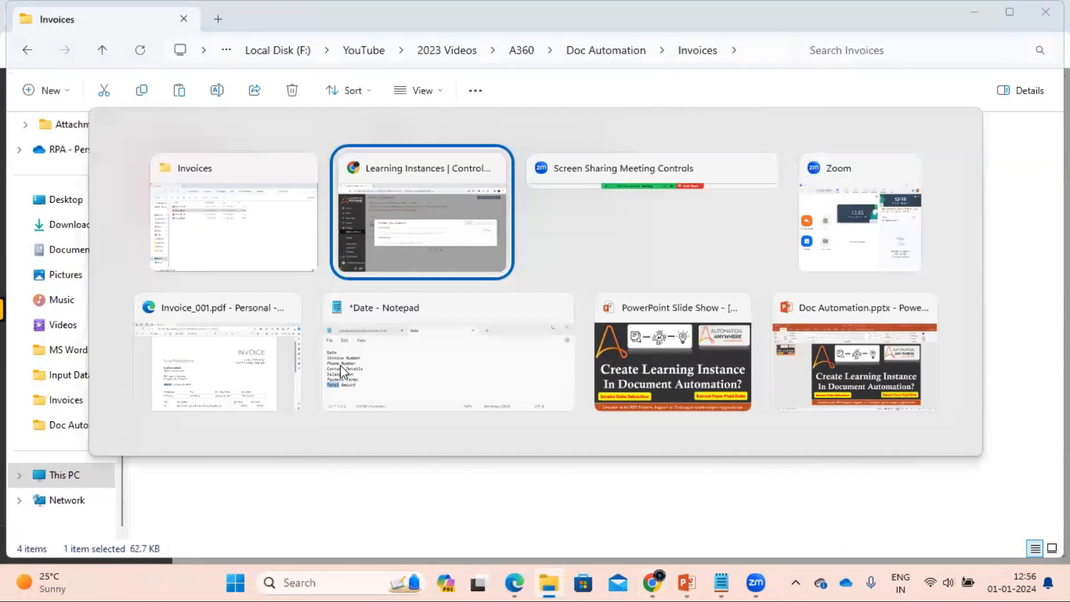
pyautogui.click(947, 307)
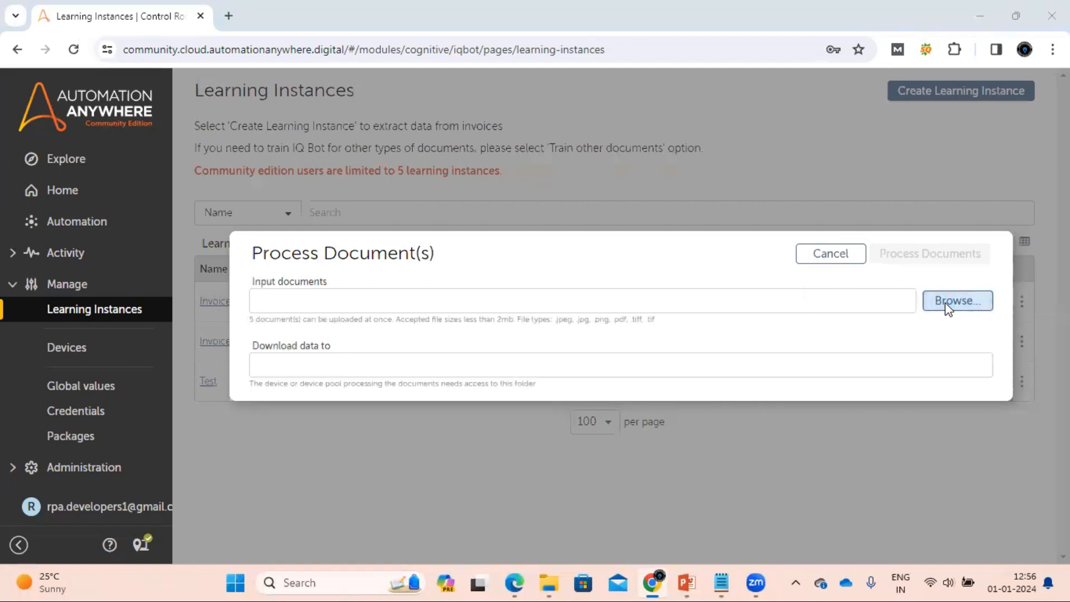
pyautogui.hotkey('ctrl', 'v')
pyautogui.press('Return')
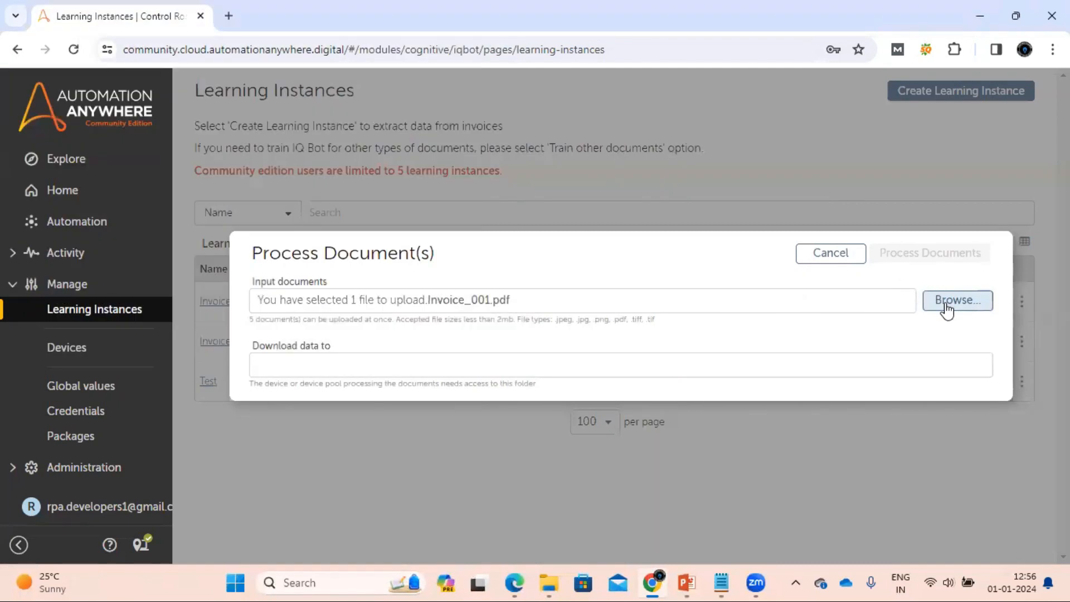
# Set the download folder to F:\YouTube\2023 Videos\A360\Doc Automation\Invoices, copied from File Explorer, and process the document.
pyautogui.click(608, 371)
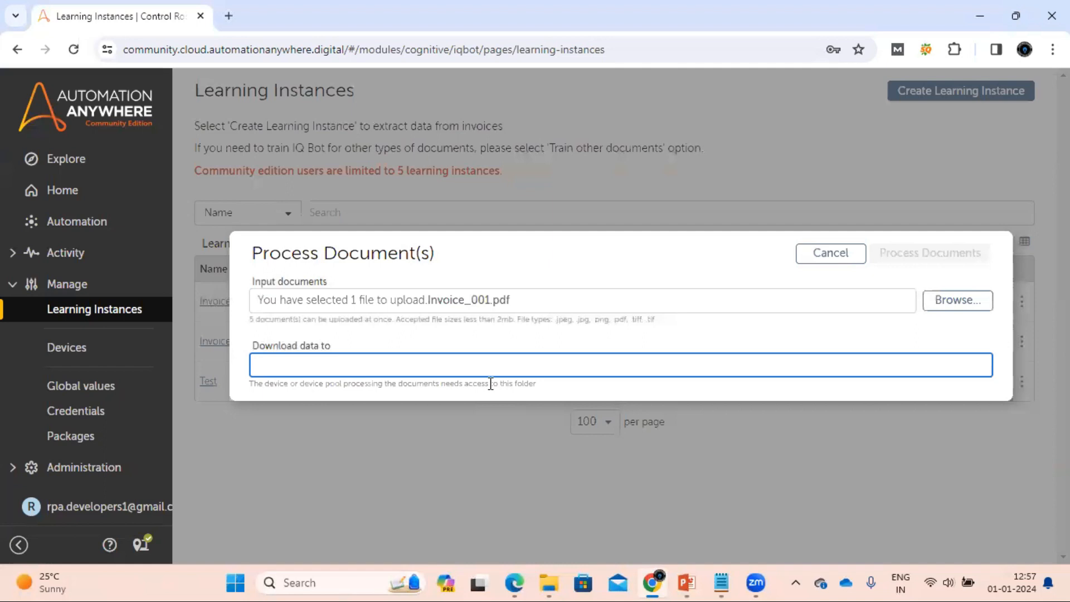
pyautogui.click(549, 570)
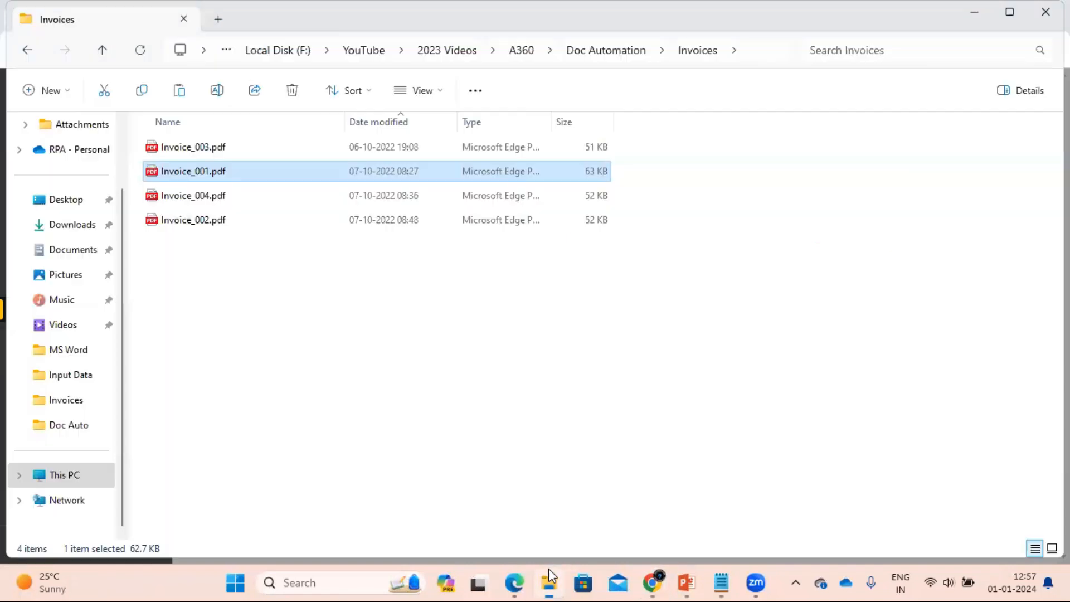
pyautogui.click(759, 59)
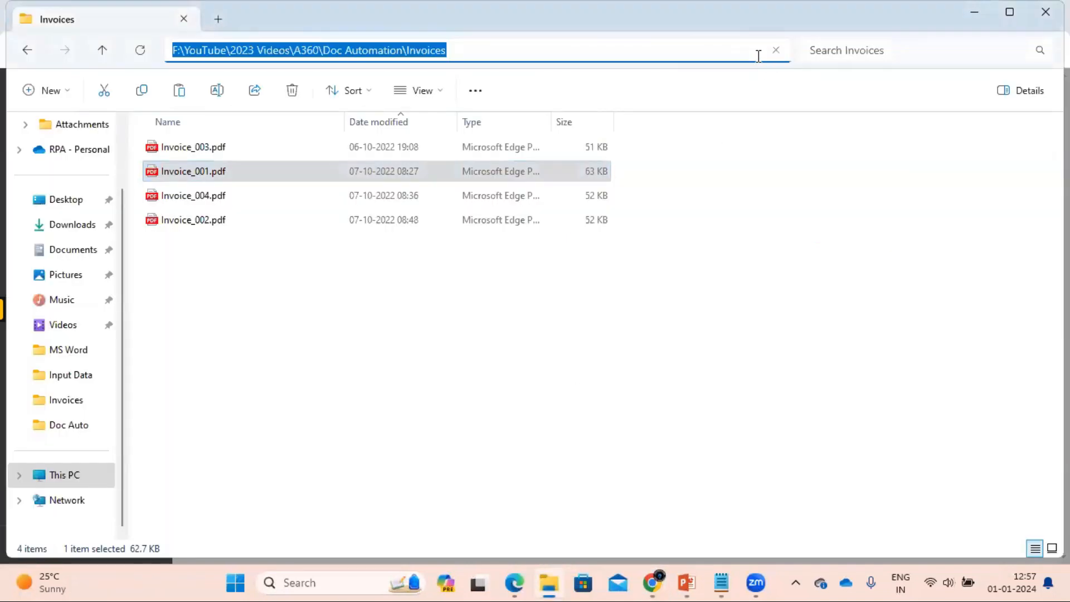
pyautogui.hotkey('alt', 'Tab')
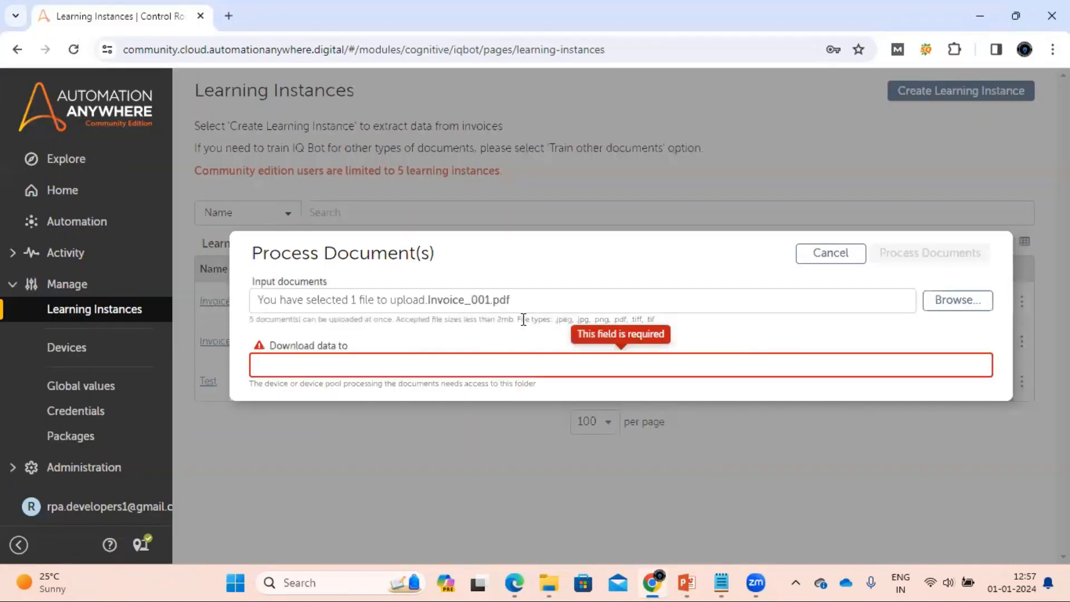
pyautogui.hotkey('ctrl', 'v')
pyautogui.click(942, 261)
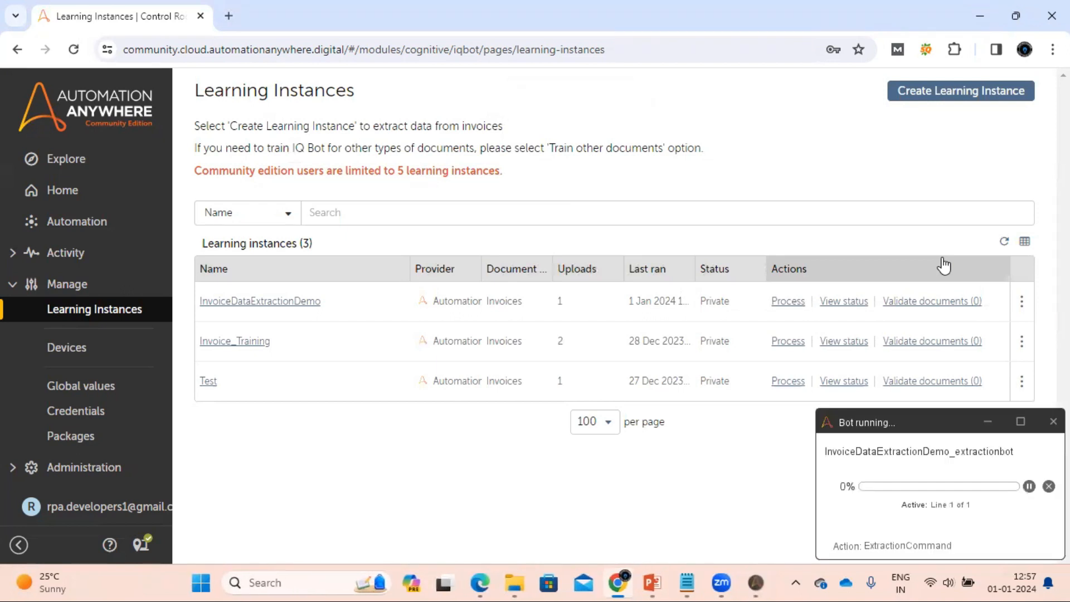
# View the processing status of InvoiceDataExtractionDemo, examine its newest request, and review the field list in Notepad.
pyautogui.click(843, 302)
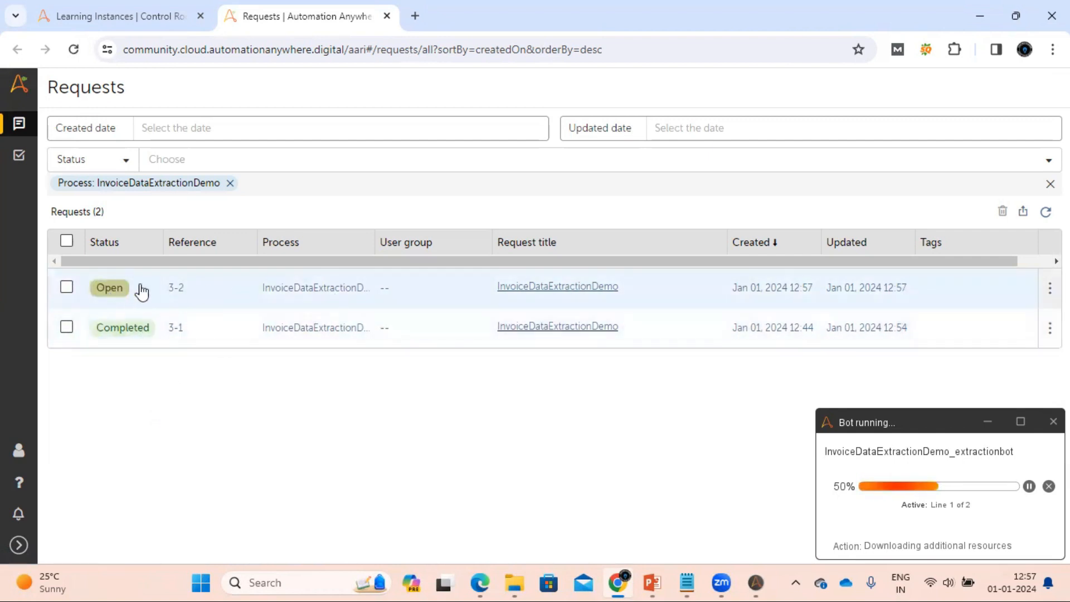
pyautogui.click(568, 287)
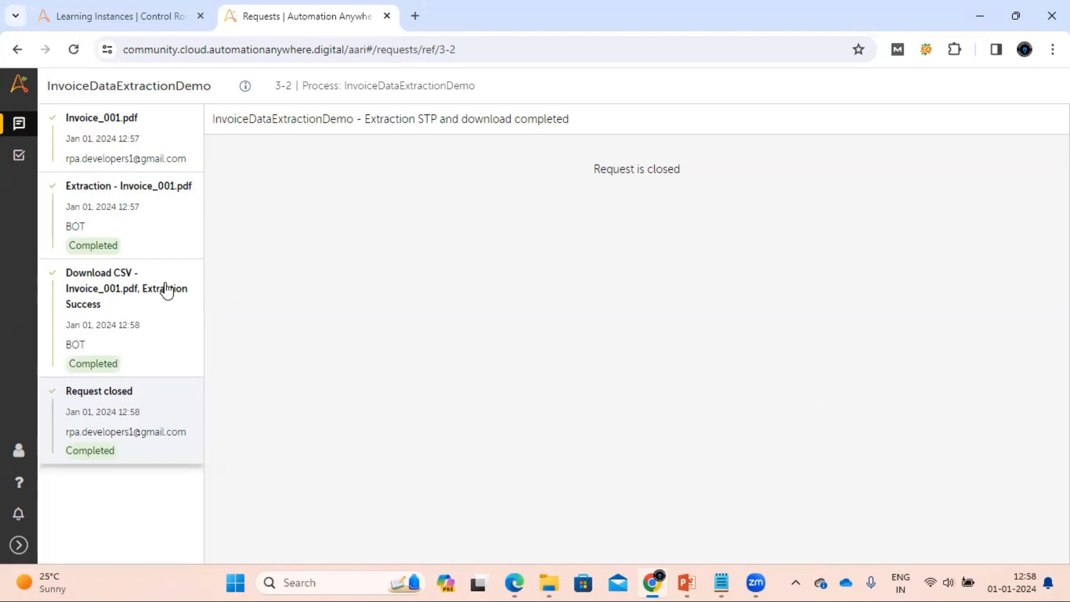
pyautogui.click(721, 583)
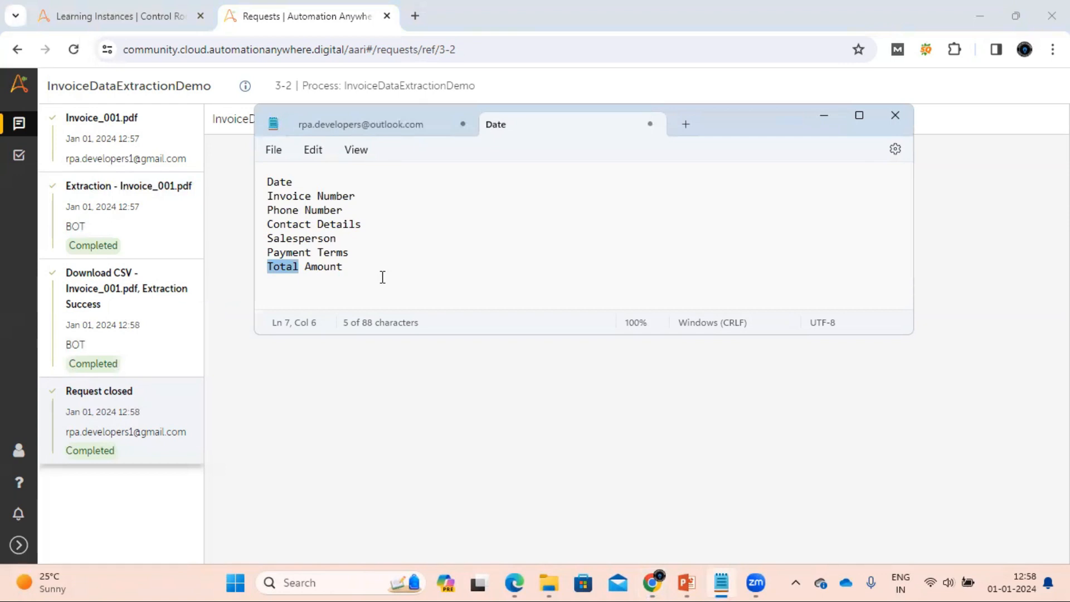
pyautogui.click(826, 121)
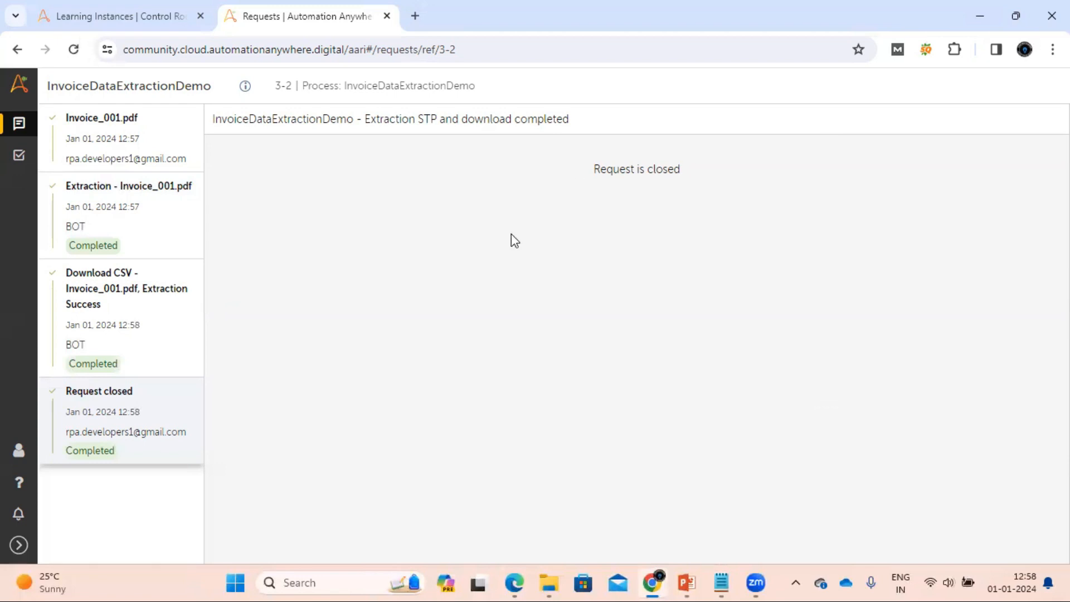
# Duplicate the Learning Instances browser tab and open the InvoiceDataExtractionDemo folder under Document Workspace Processes in the Automation repository.
pyautogui.click(136, 21)
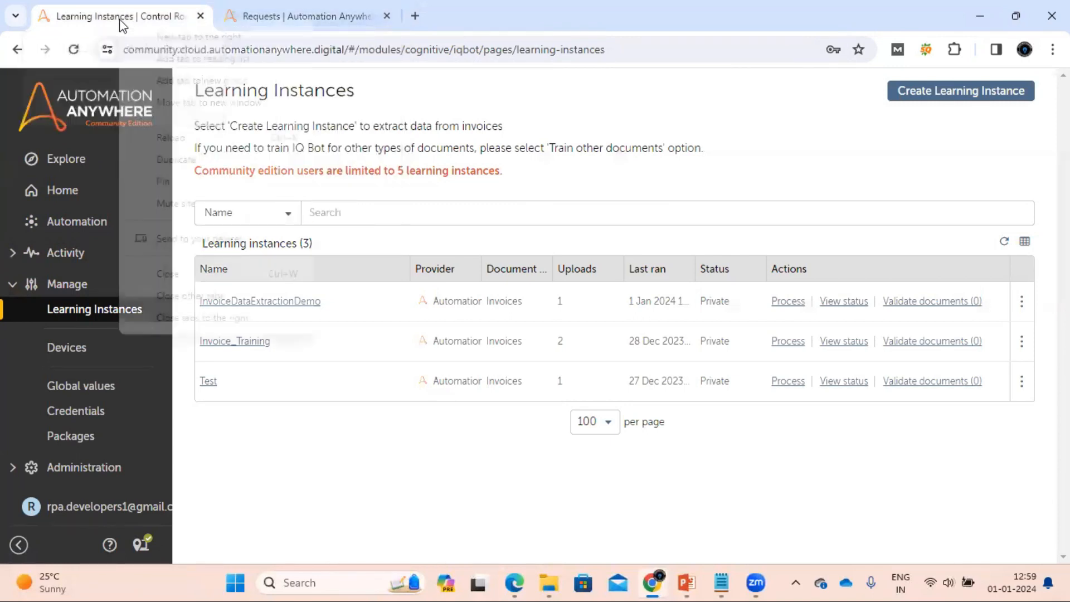
pyautogui.rightClick(120, 19)
pyautogui.click(179, 160)
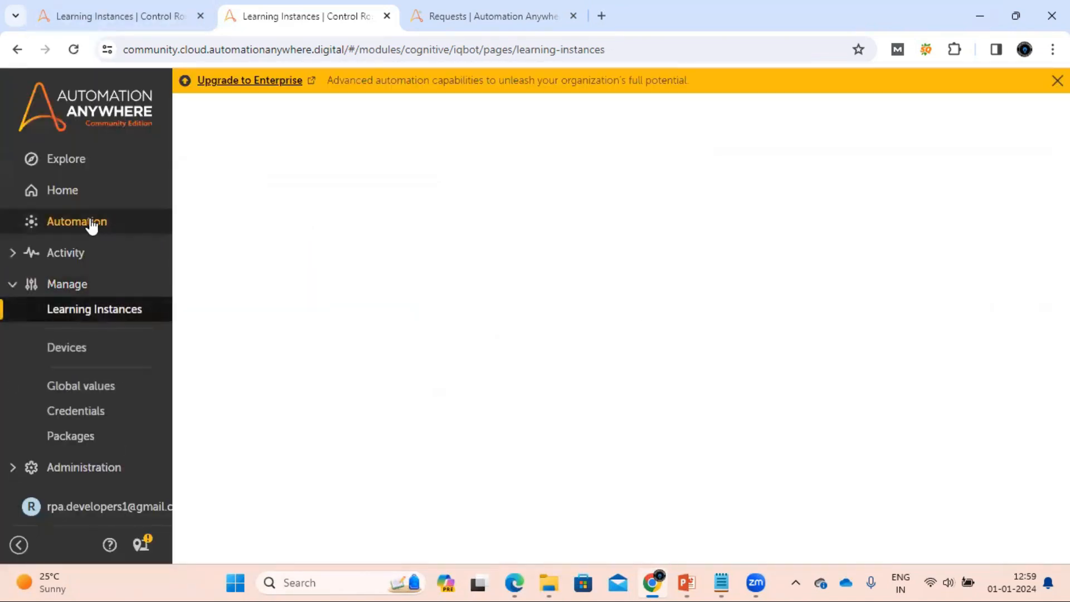
pyautogui.click(81, 221)
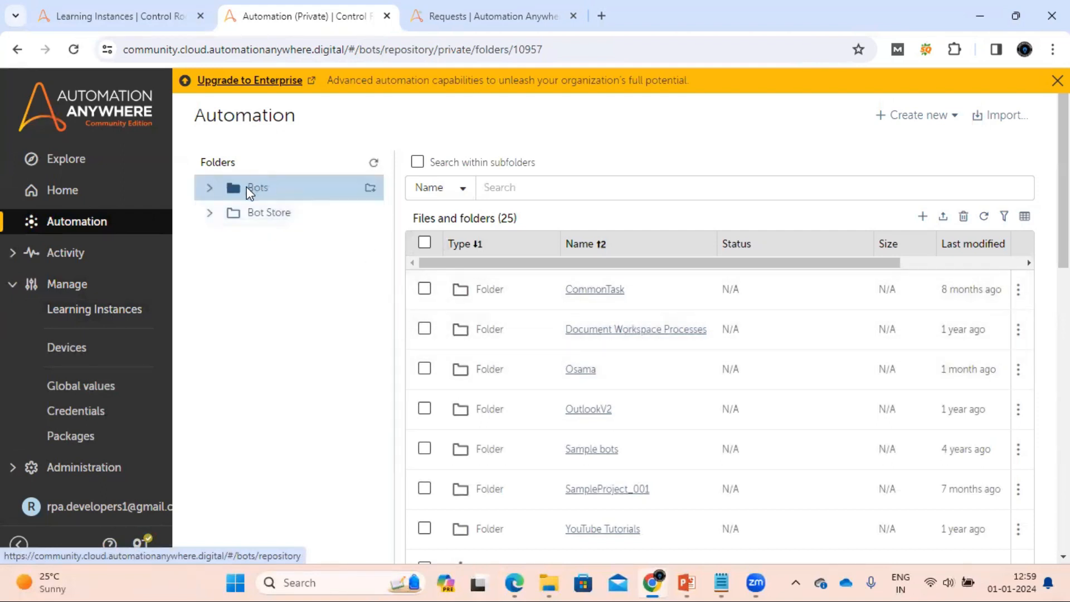
pyautogui.click(661, 335)
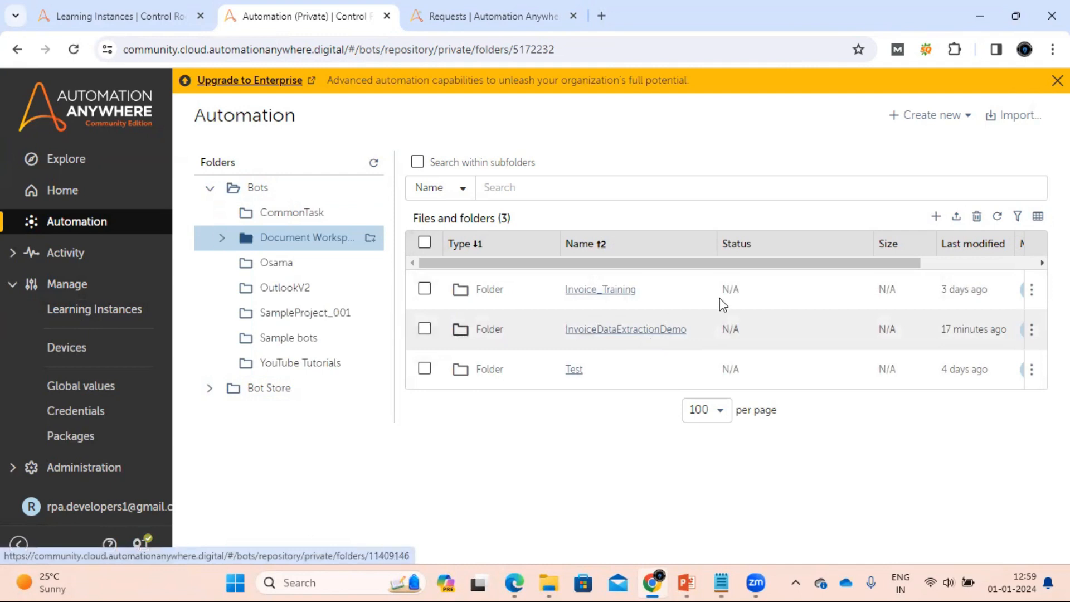
pyautogui.click(632, 331)
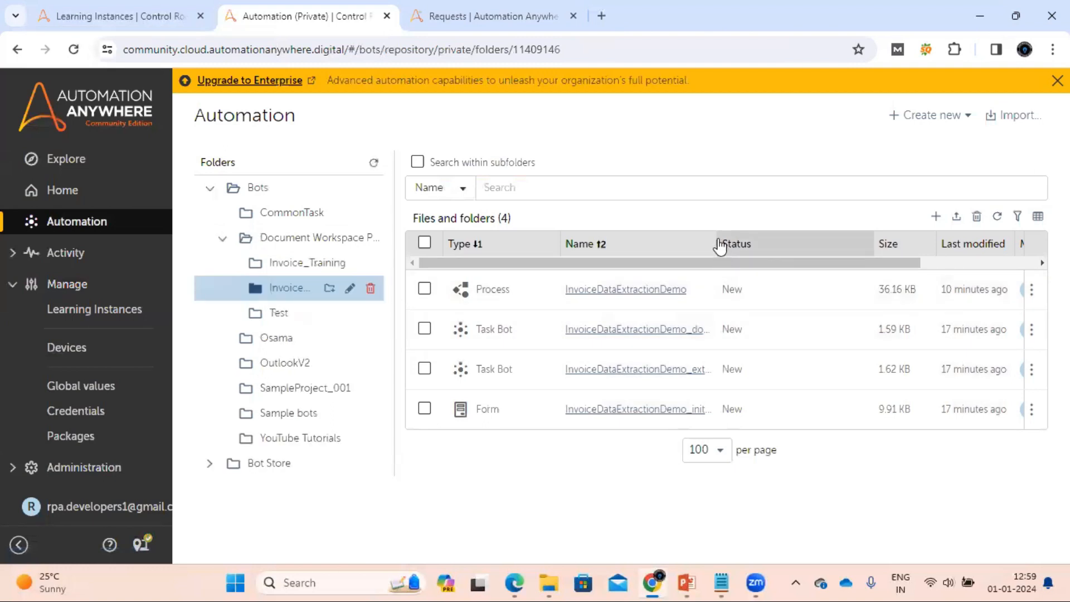
# Widen the file list's Name column, open the InvoiceDataExtractionDemo process, collapse its side panes and examine the flow's validation and download branches.
pyautogui.moveTo(718, 244); pyautogui.dragTo(832, 244)
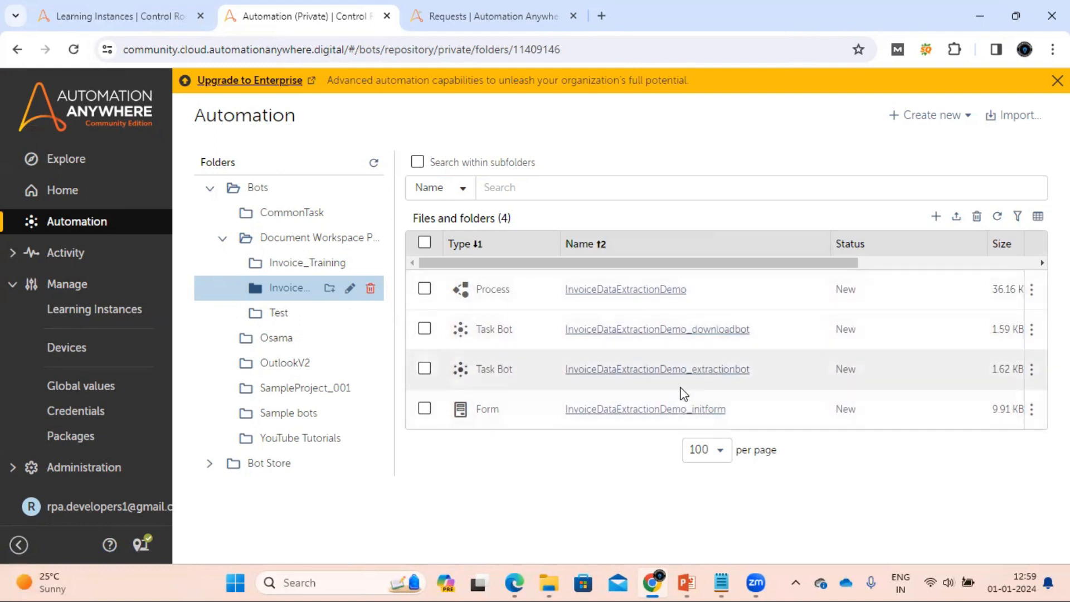
pyautogui.click(633, 290)
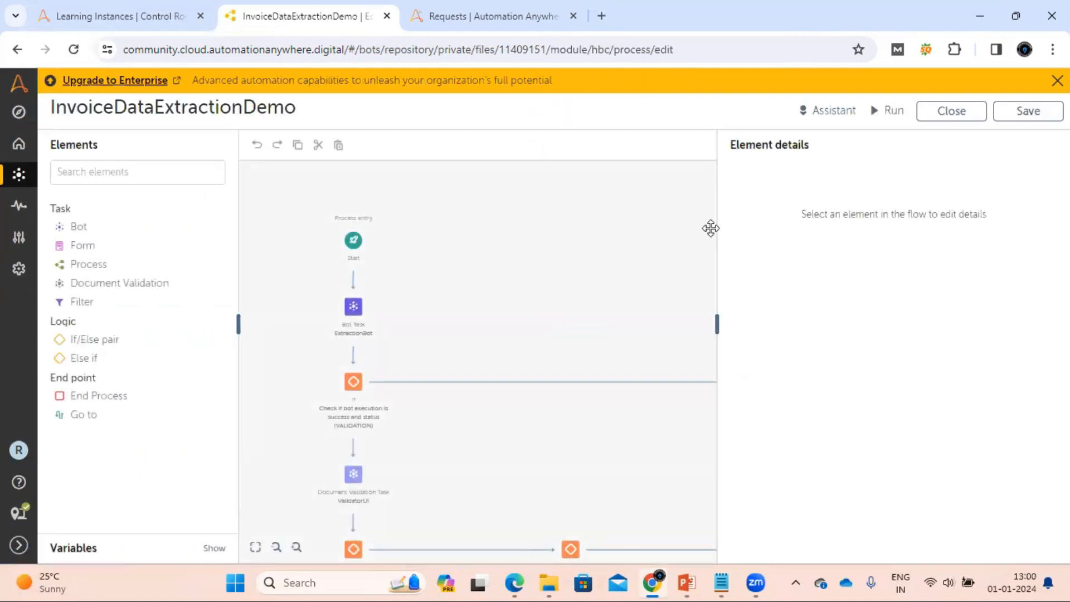
pyautogui.click(717, 324)
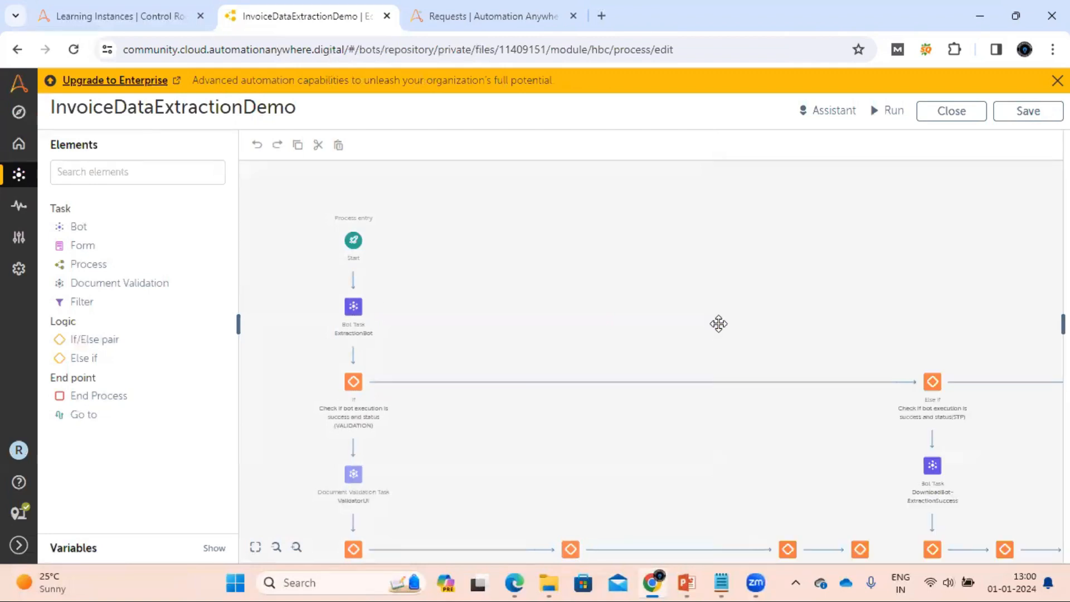
pyautogui.click(239, 332)
pyautogui.moveTo(548, 311); pyautogui.dragTo(522, 163)
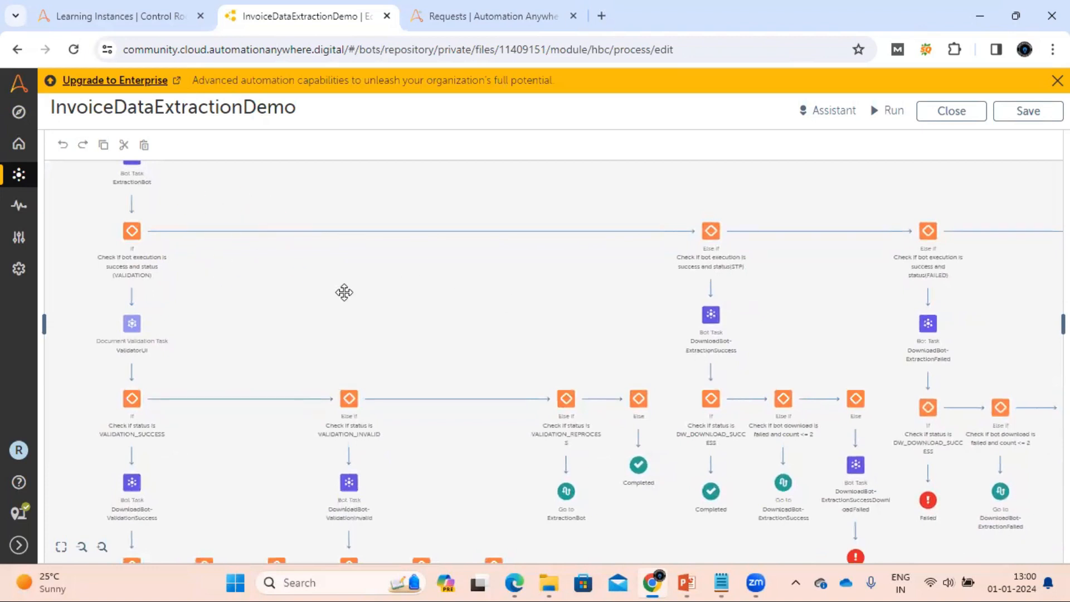
pyautogui.moveTo(519, 309); pyautogui.dragTo(470, 240)
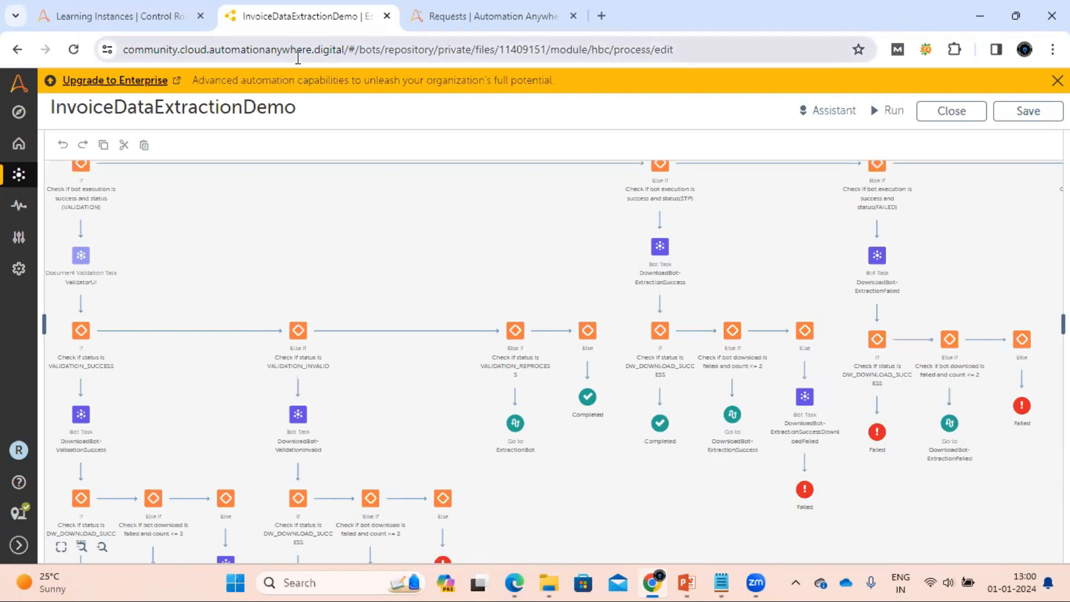
# Refresh the Learning Instances list, switch to File Explorer and open the Invoice_001 CSV from the Success folder, dismissing the Office activation wizard.
pyautogui.click(145, 16)
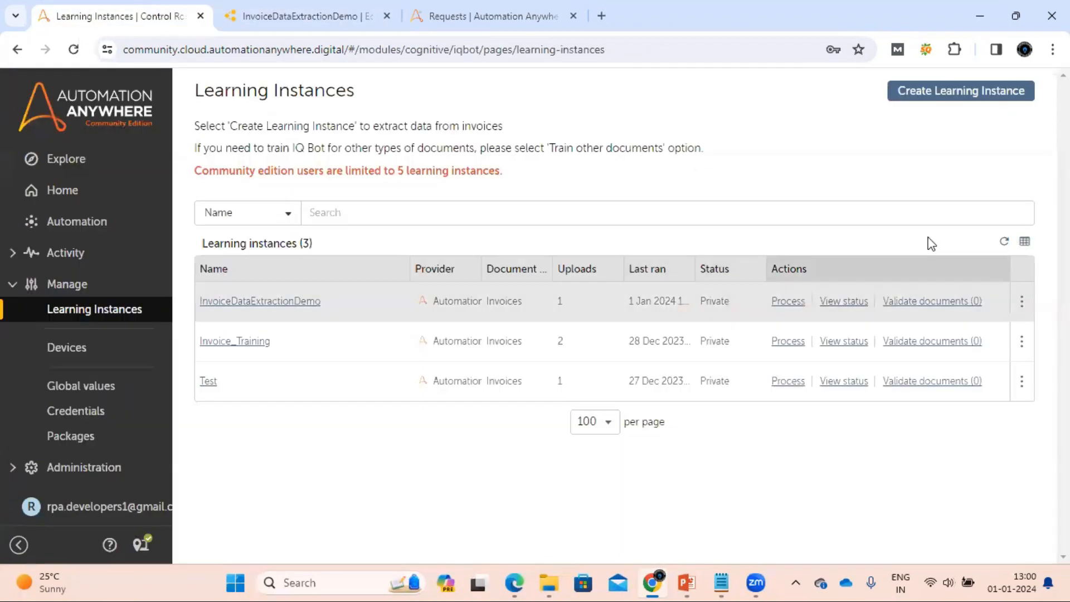
pyautogui.click(1006, 245)
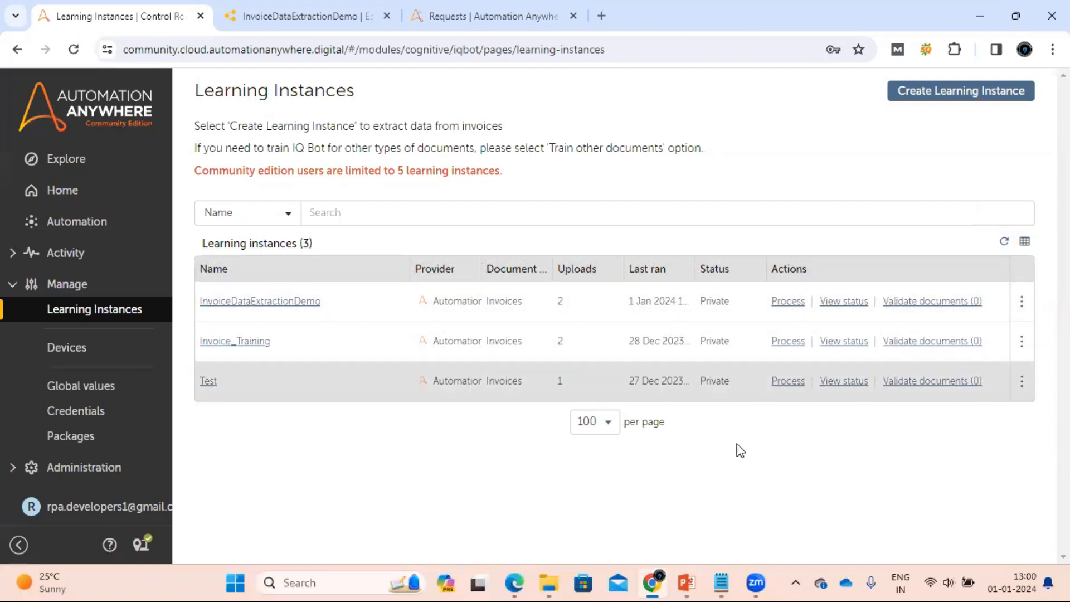
pyautogui.click(552, 577)
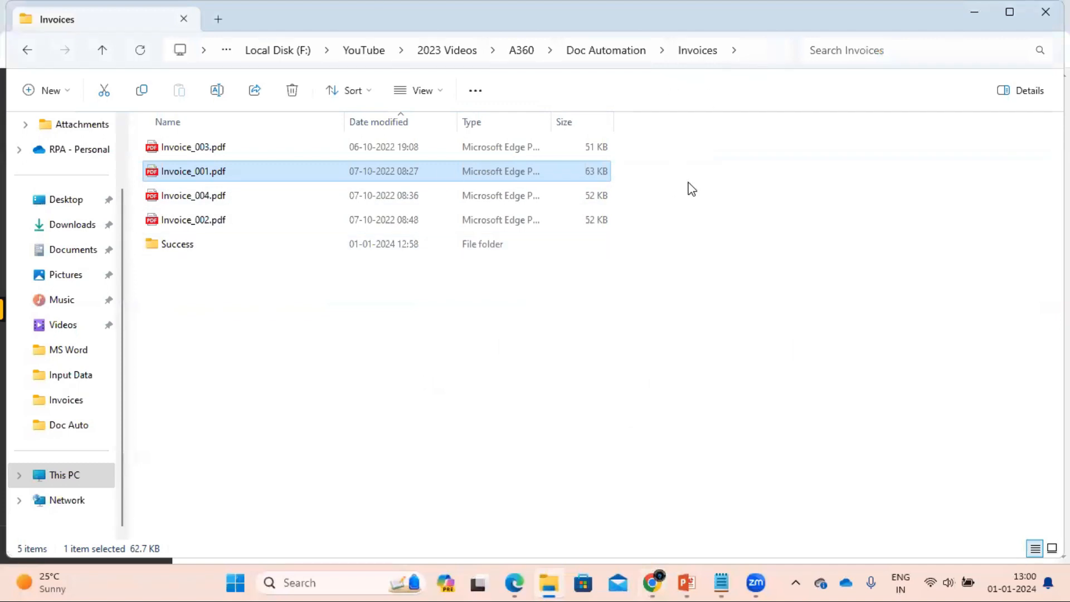
pyautogui.doubleClick(187, 248)
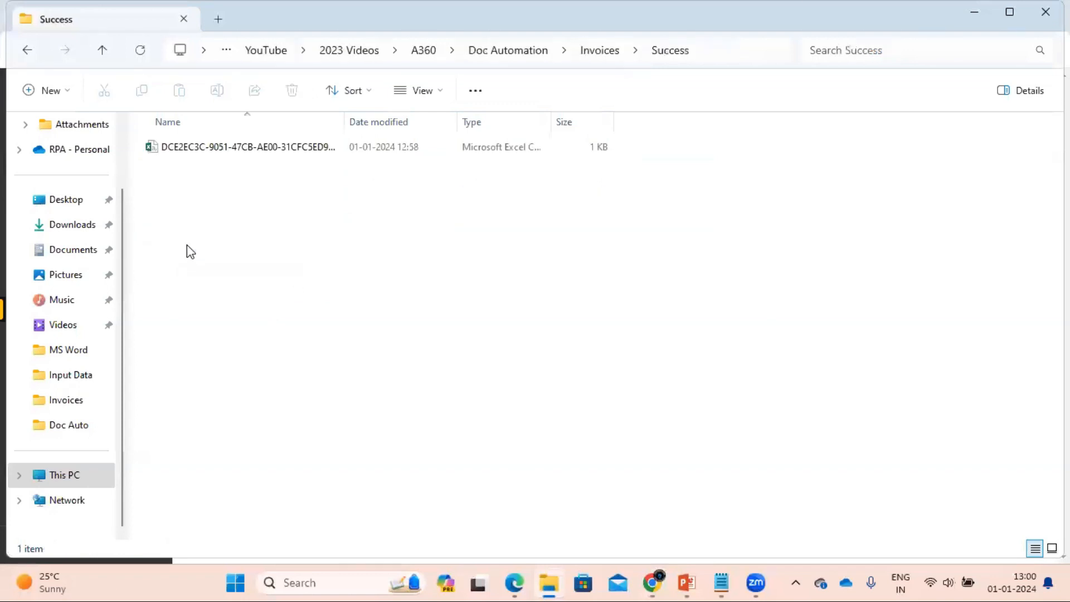
pyautogui.doubleClick(347, 116)
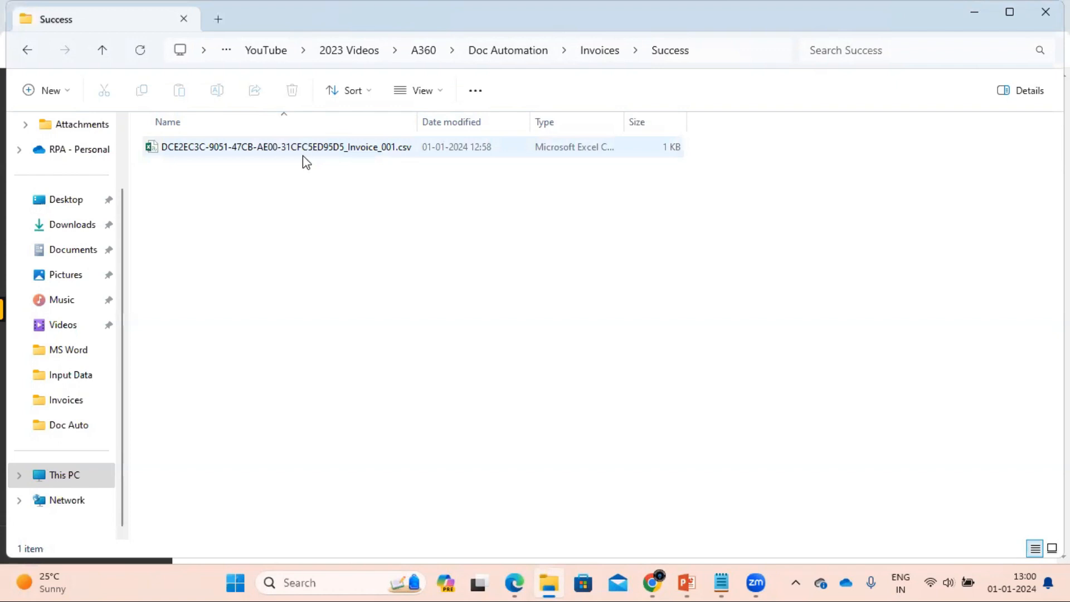
pyautogui.doubleClick(258, 147)
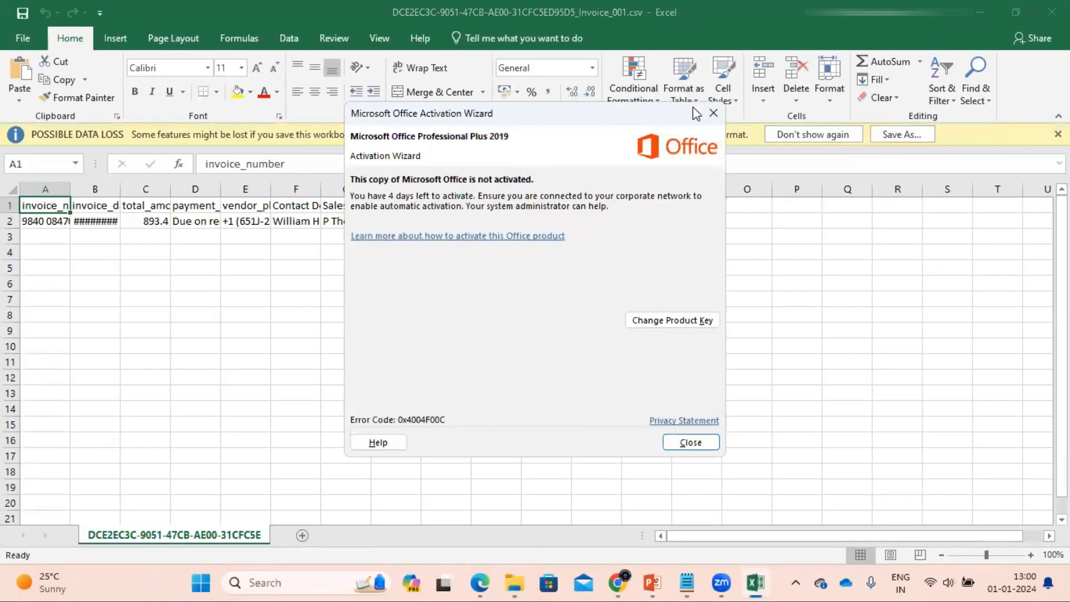
pyautogui.click(713, 115)
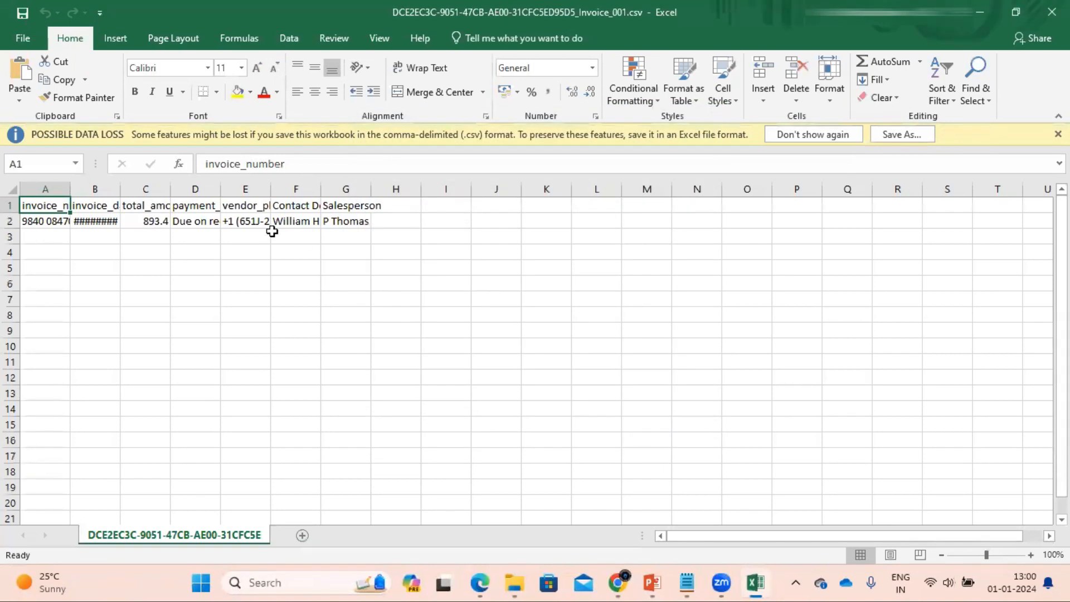
# Fit the widths of columns A to G in the CSV to their contents.
pyautogui.doubleClick(71, 190)
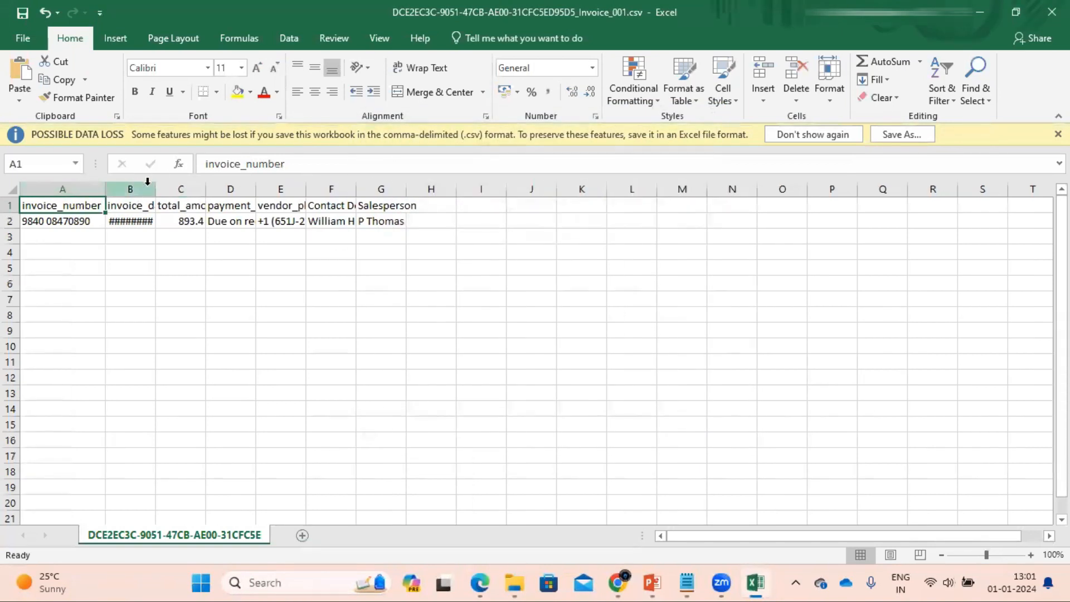
pyautogui.doubleClick(154, 189)
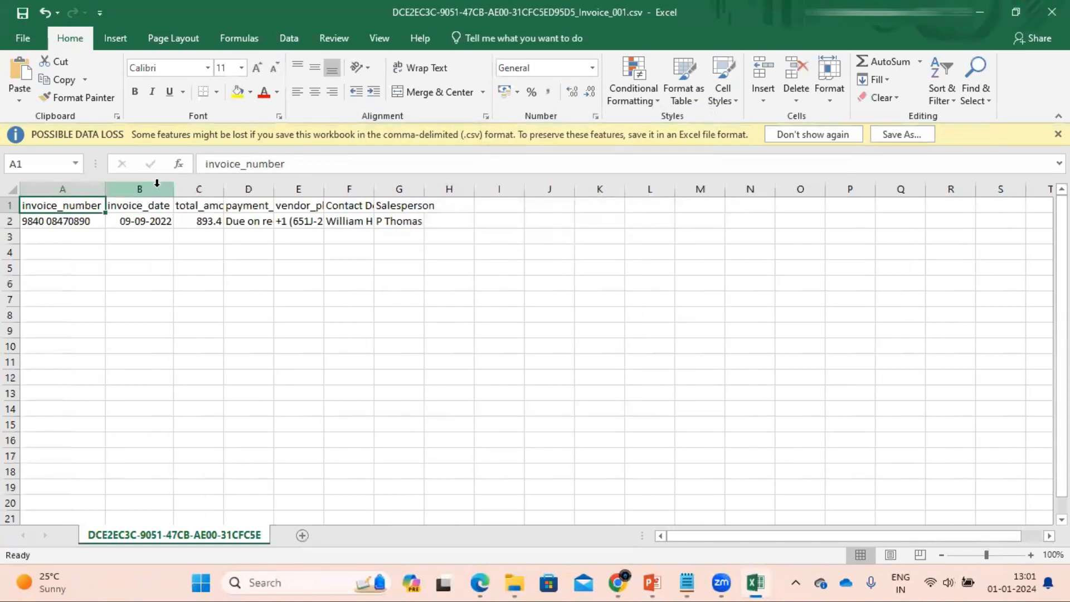
pyautogui.doubleClick(224, 188)
pyautogui.doubleClick(296, 189)
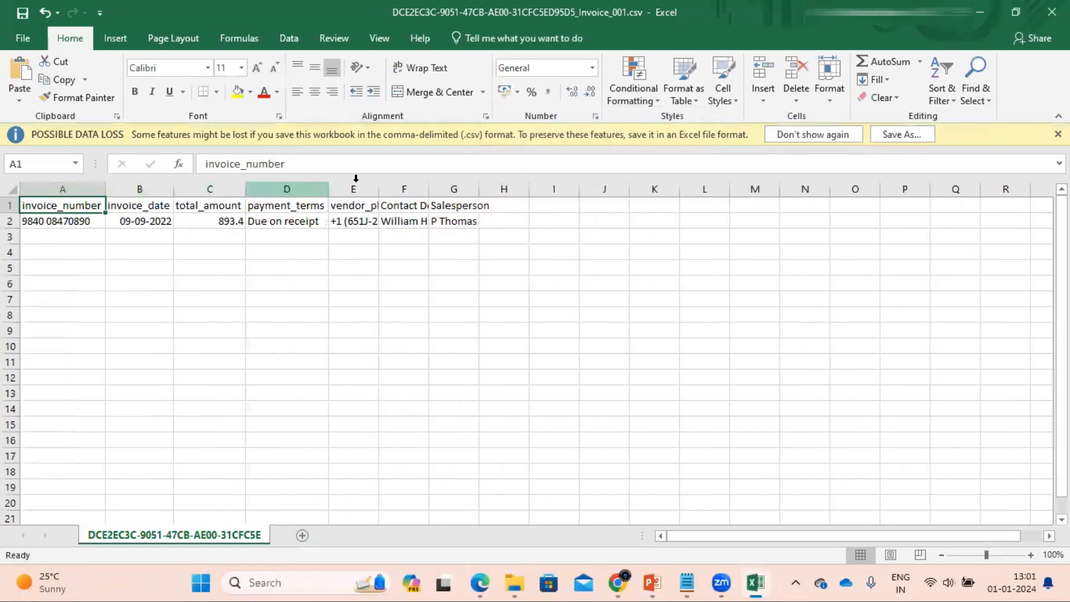
pyautogui.doubleClick(385, 188)
pyautogui.doubleClick(472, 189)
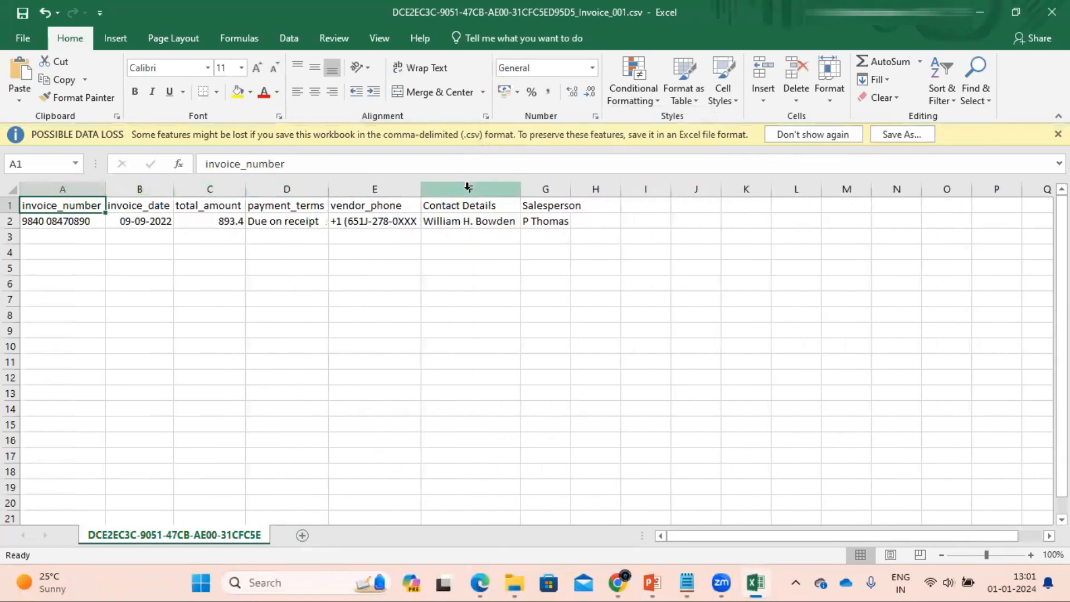
pyautogui.doubleClick(564, 189)
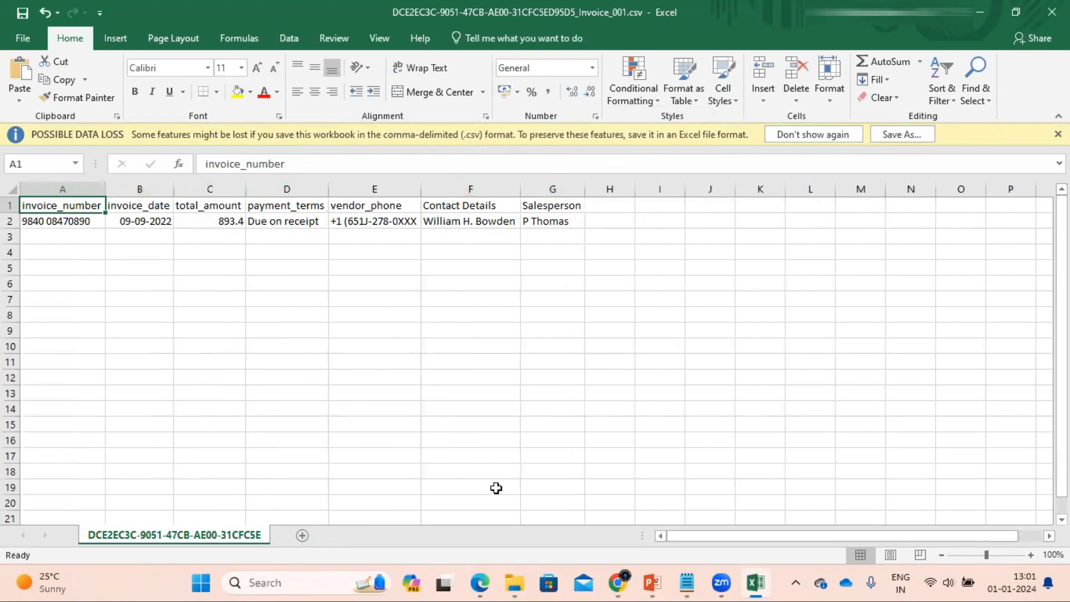
# Switch to Invoice_001.pdf in Edge, compare its header details and total with the extracted CSV values, and minimize the PDF.
pyautogui.click(480, 583)
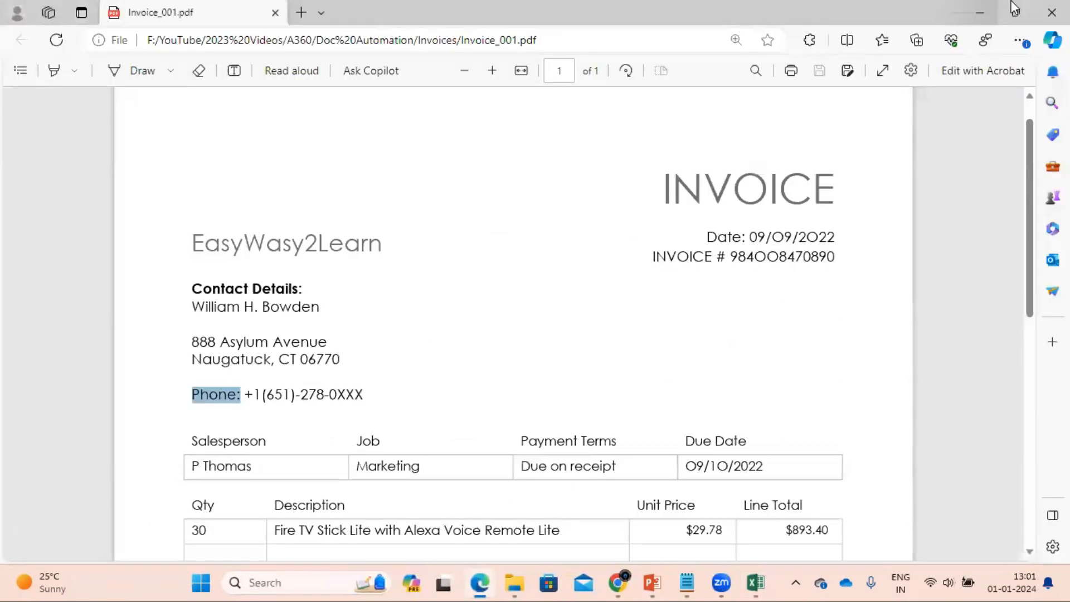
pyautogui.click(1017, 14)
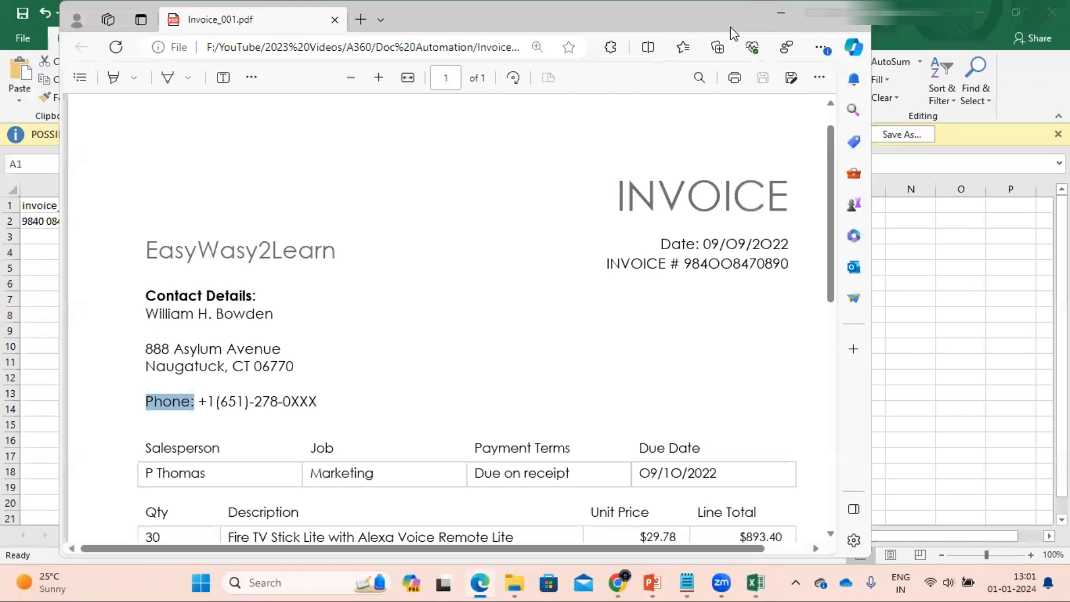
pyautogui.moveTo(731, 28); pyautogui.dragTo(706, 294)
pyautogui.scroll(-2, 475, 436)
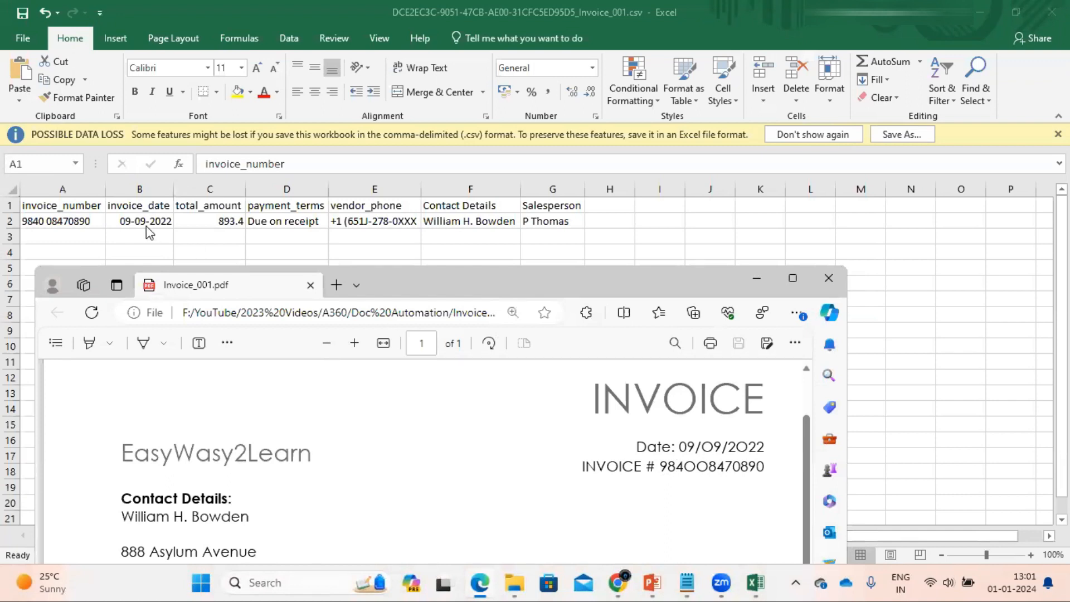
pyautogui.moveTo(807, 453); pyautogui.dragTo(813, 599)
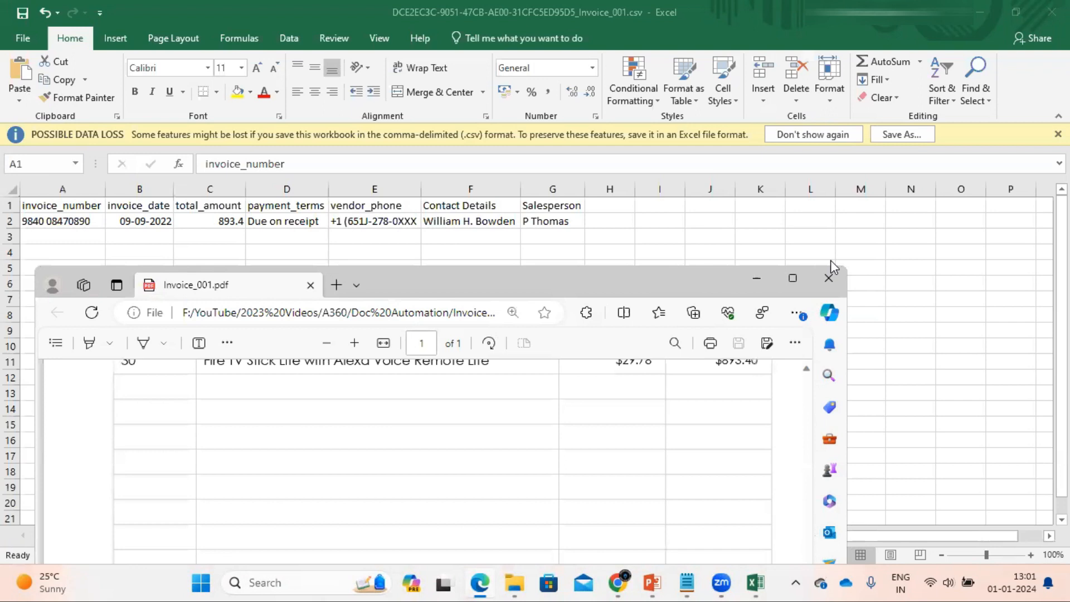
pyautogui.click(792, 278)
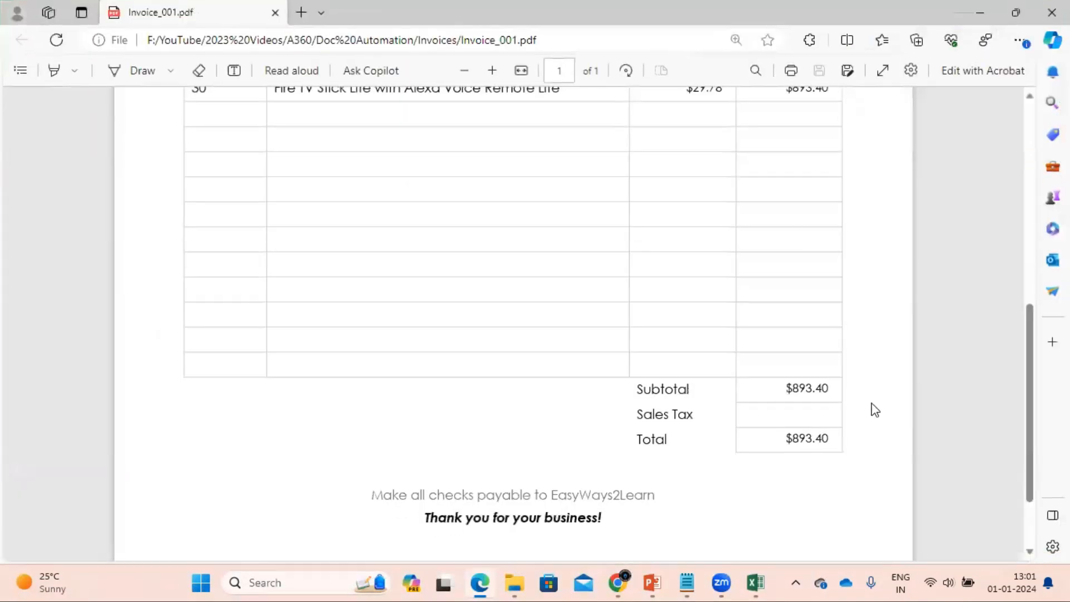
pyautogui.click(985, 14)
# Review the extracted fields from invoice_number to Salesperson in the CSV and close the workbook without saving.
pyautogui.click(384, 221)
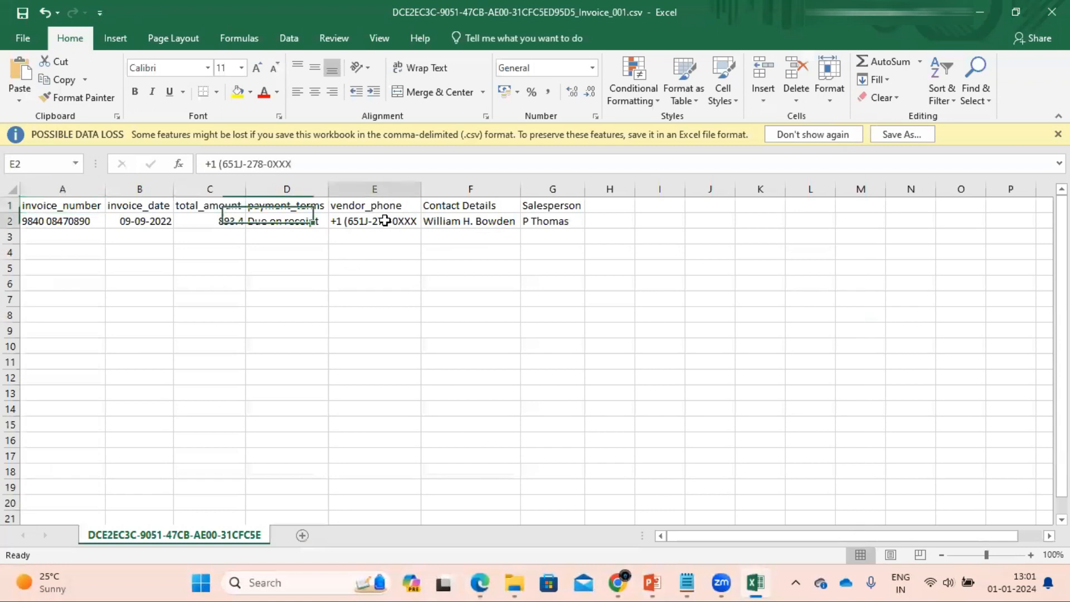
pyautogui.press('Right')
pyautogui.press('Right')
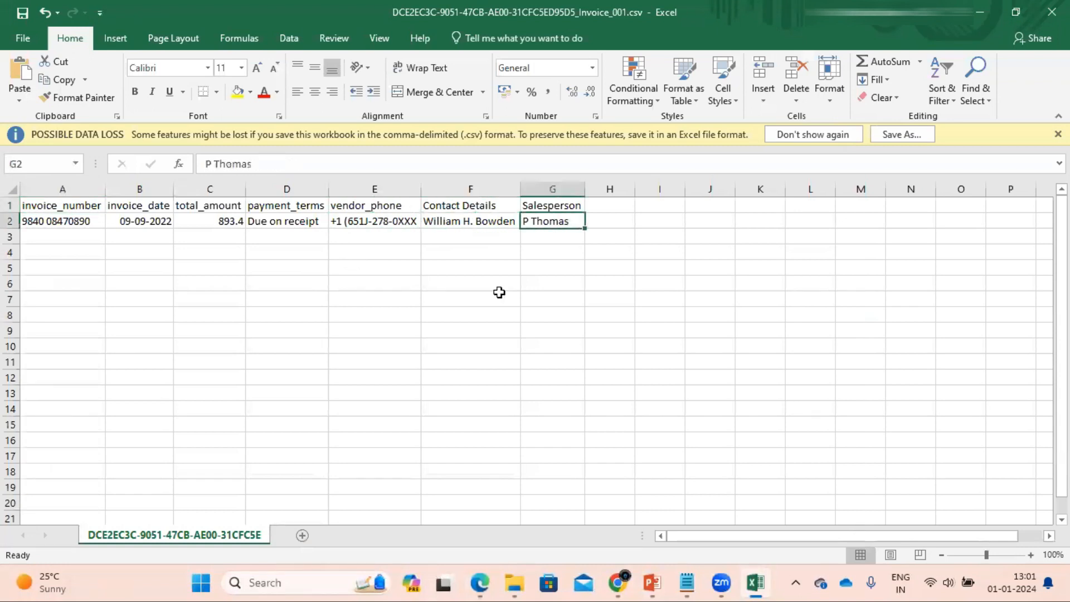
pyautogui.press('Home')
pyautogui.press('Right')
pyautogui.press('Up')
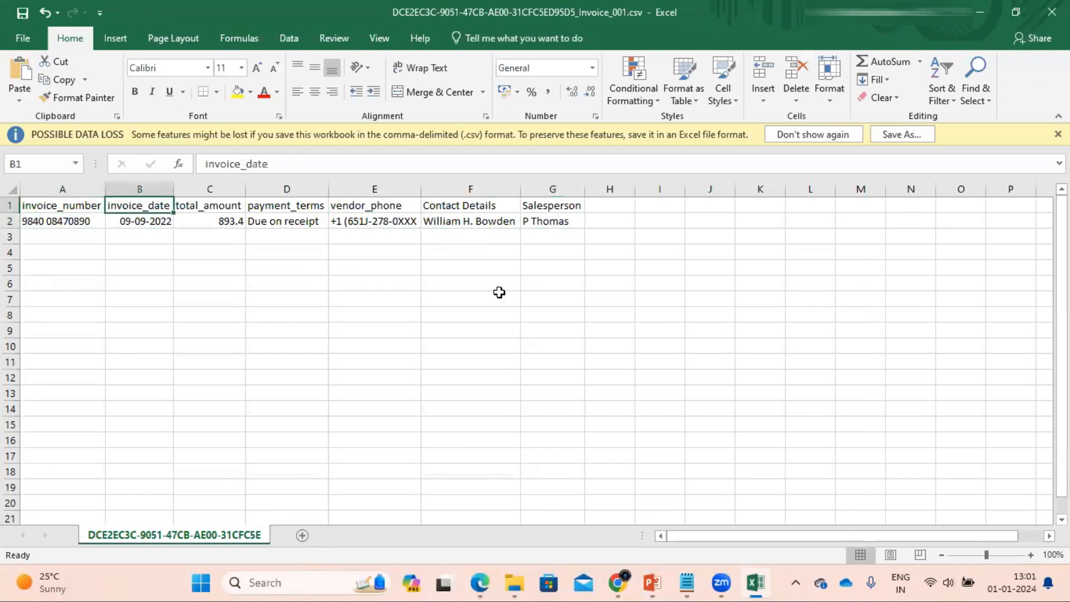
pyautogui.press('Left')
pyautogui.hotkey('shift', 'Down')
pyautogui.hotkey('shift', 'Right')
pyautogui.hotkey('shift', 'Right')
pyautogui.hotkey('shift', 'Right')
pyautogui.hotkey('shift', 'Right')
pyautogui.hotkey('shift', 'Right')
pyautogui.hotkey('shift', 'Right')
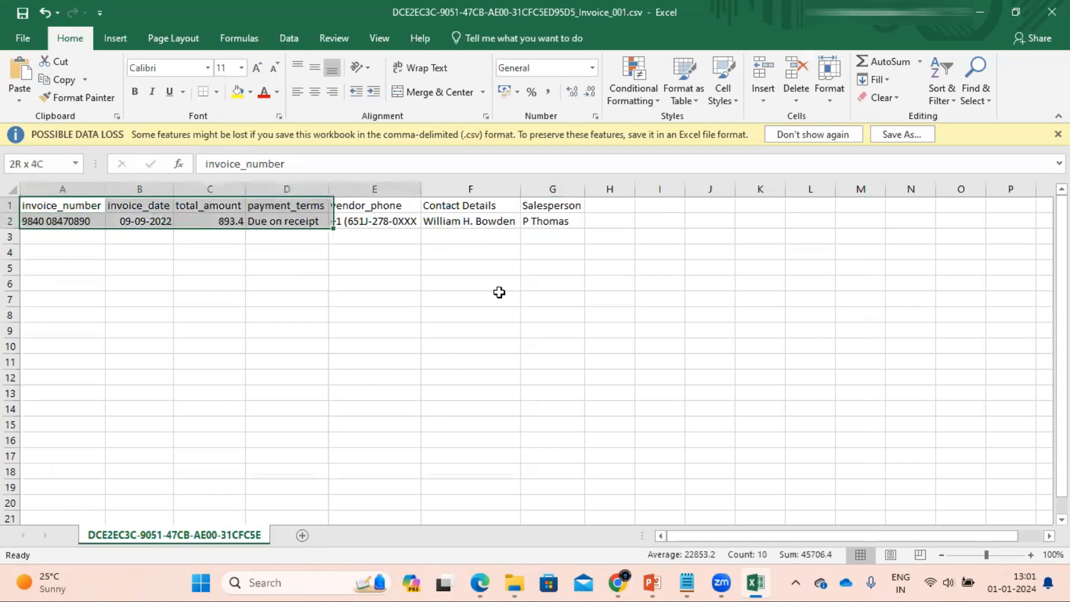
pyautogui.hotkey('ctrl', 'Home')
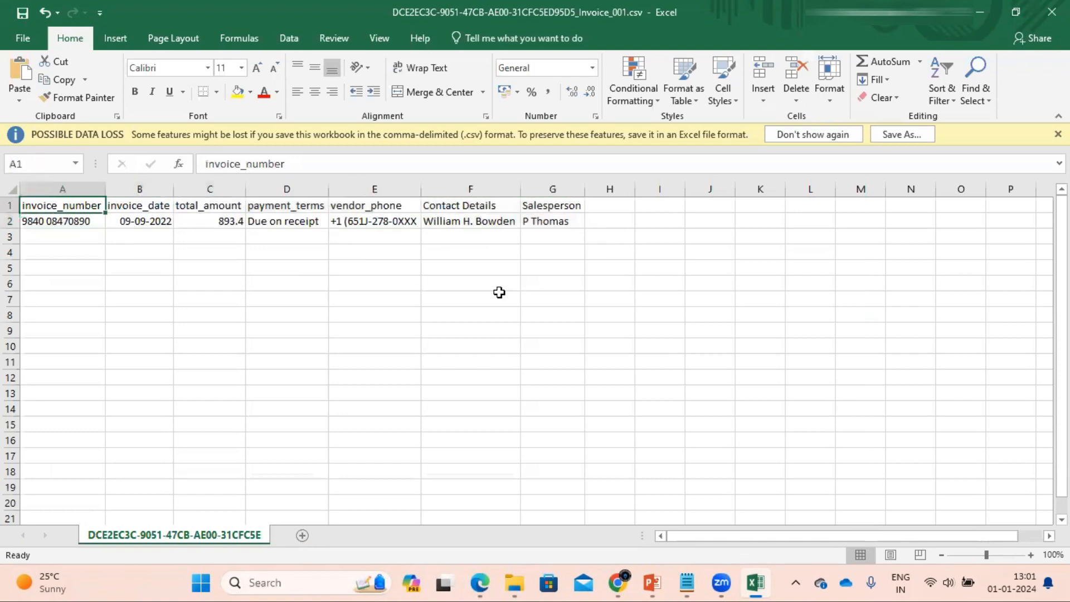
pyautogui.click(1051, 11)
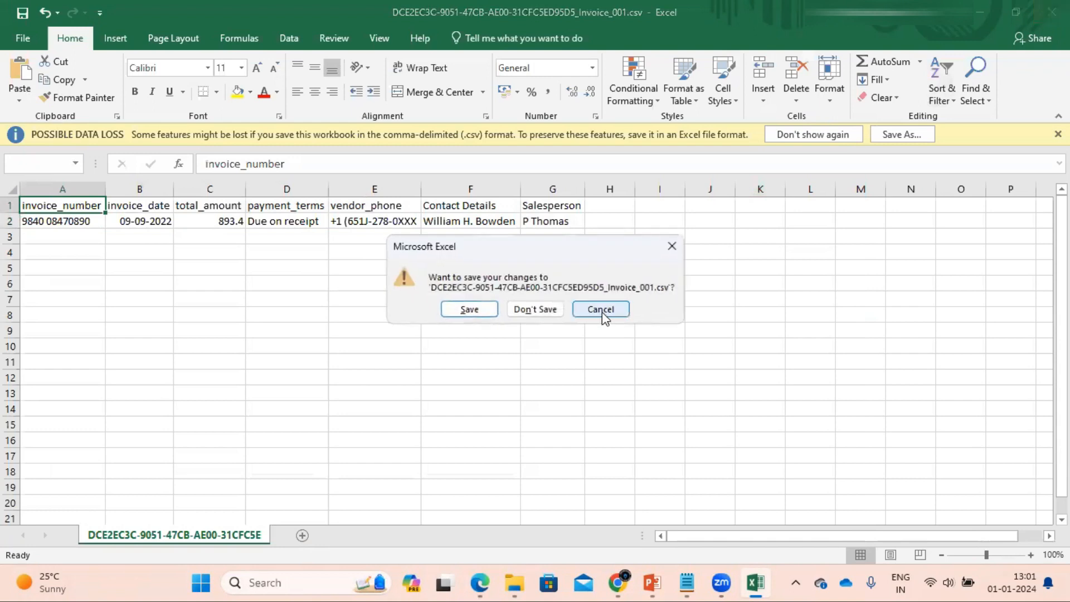
pyautogui.click(539, 313)
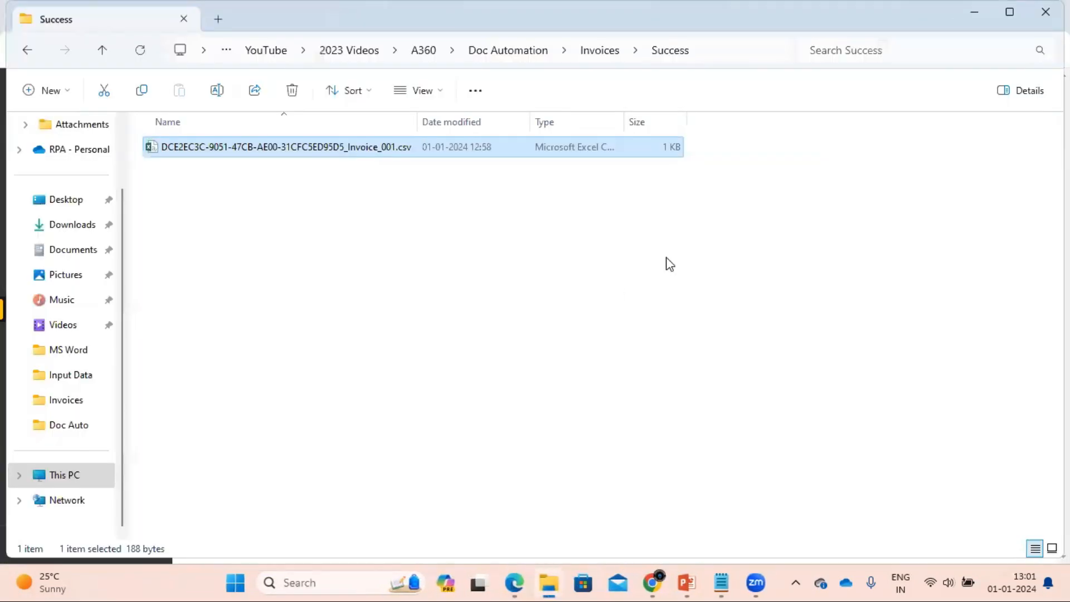
# Return to the Invoices folder, examine the invoice number fields in Invoice_003.pdf and Invoice_002.pdf, and close the PDF viewer.
pyautogui.click(599, 55)
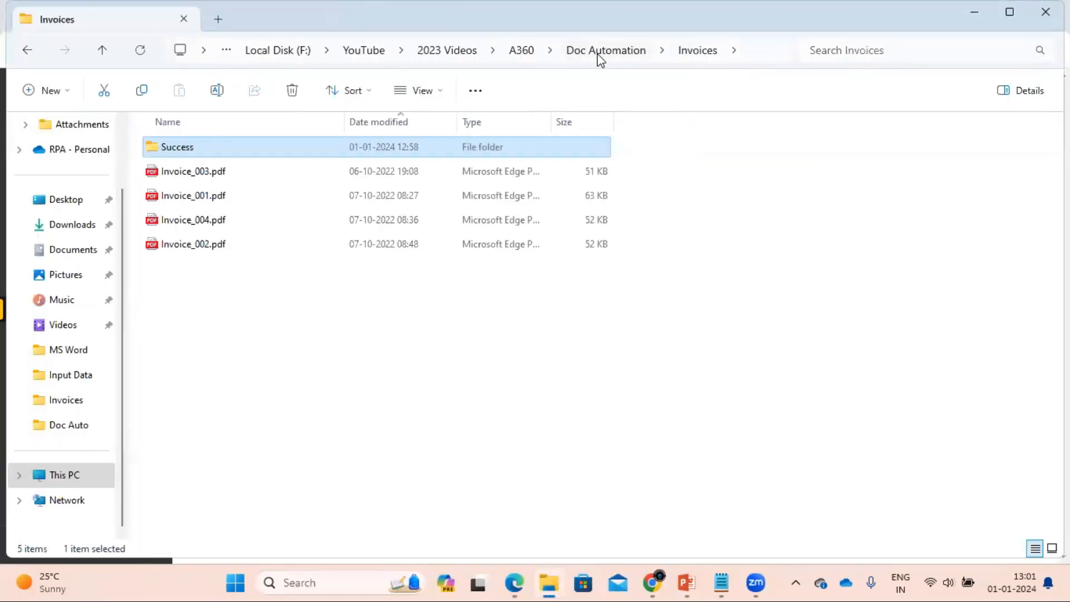
pyautogui.doubleClick(175, 175)
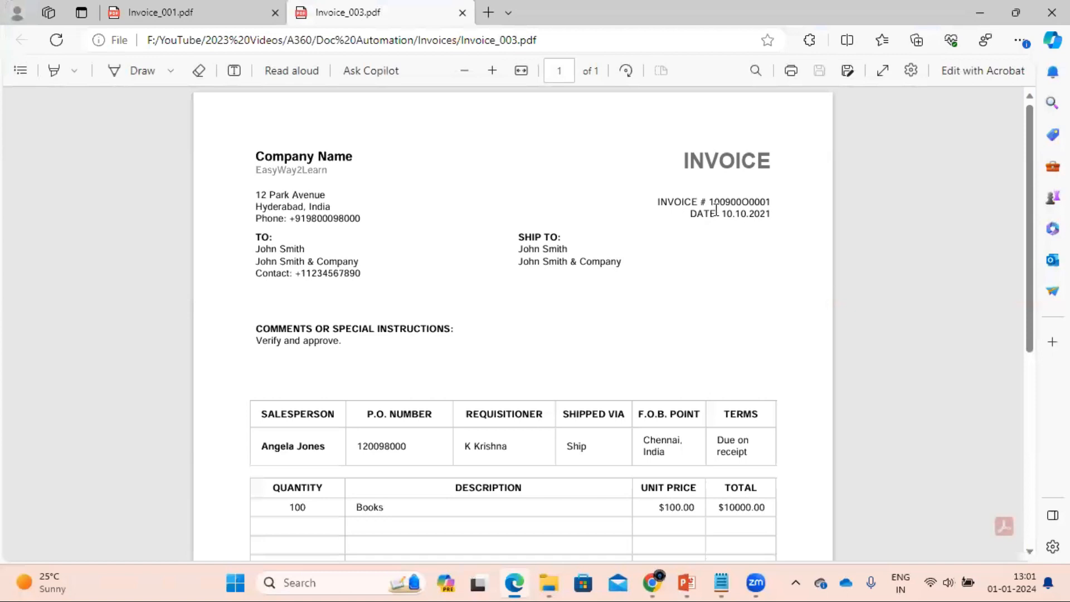
pyautogui.hotkey('alt', 'Tab')
pyautogui.doubleClick(184, 250)
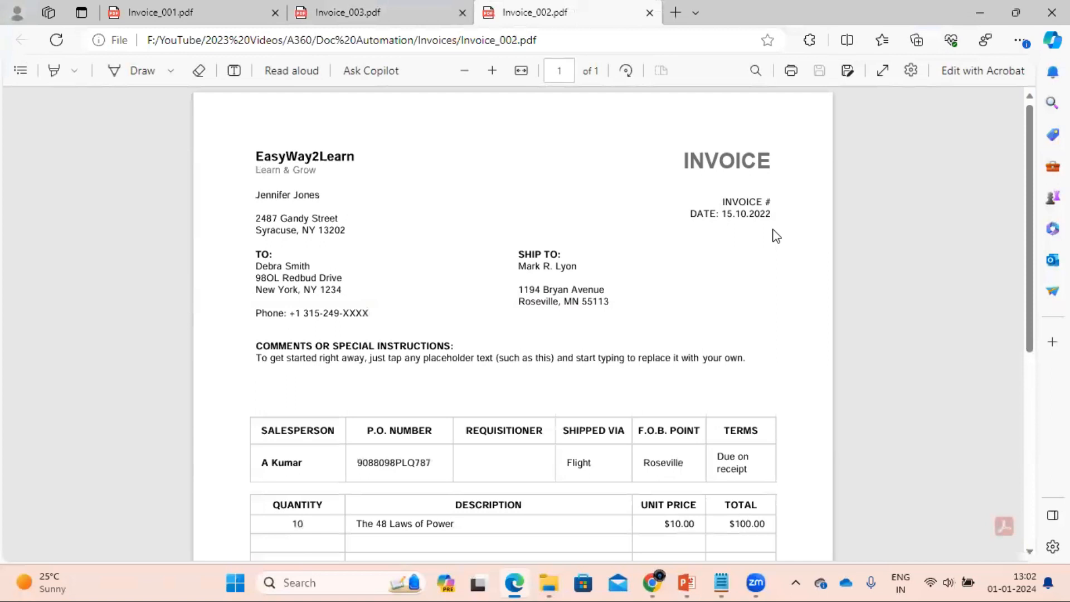
pyautogui.click(1052, 12)
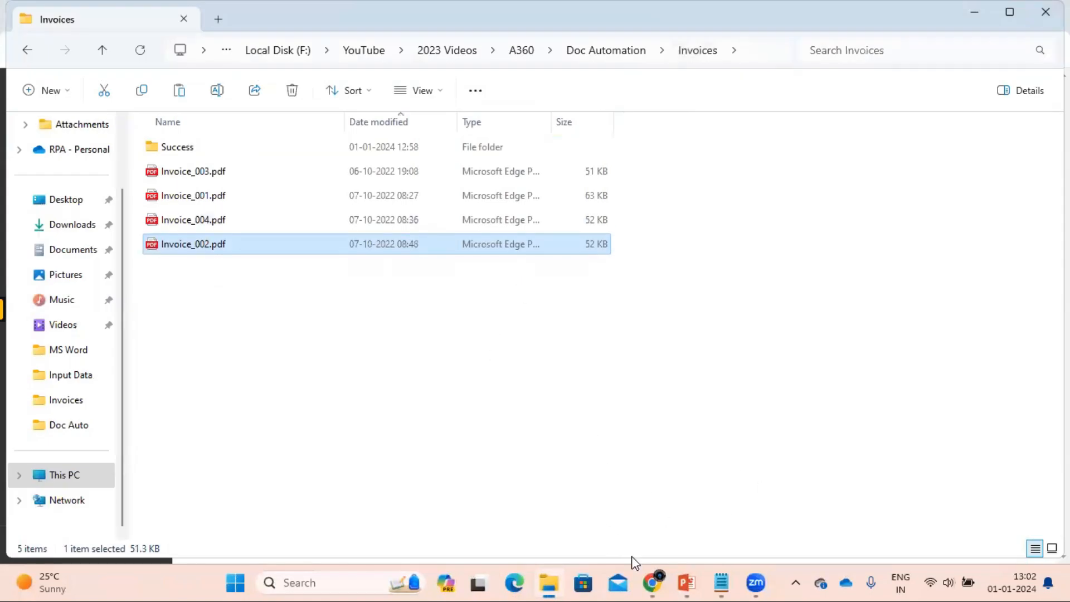
# Switch to Chrome and process Invoice_002.pdf with InvoiceDataExtractionDemo, downloading the data to F:\YouTube\2023 Videos\A360\Doc Automation\Invoices.
pyautogui.click(652, 582)
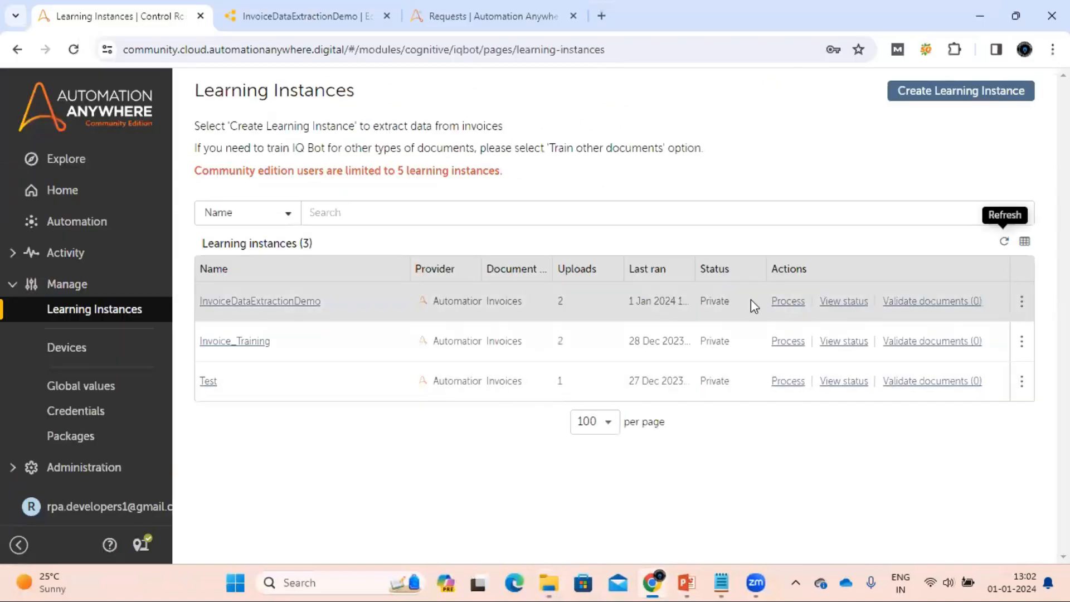
pyautogui.click(790, 301)
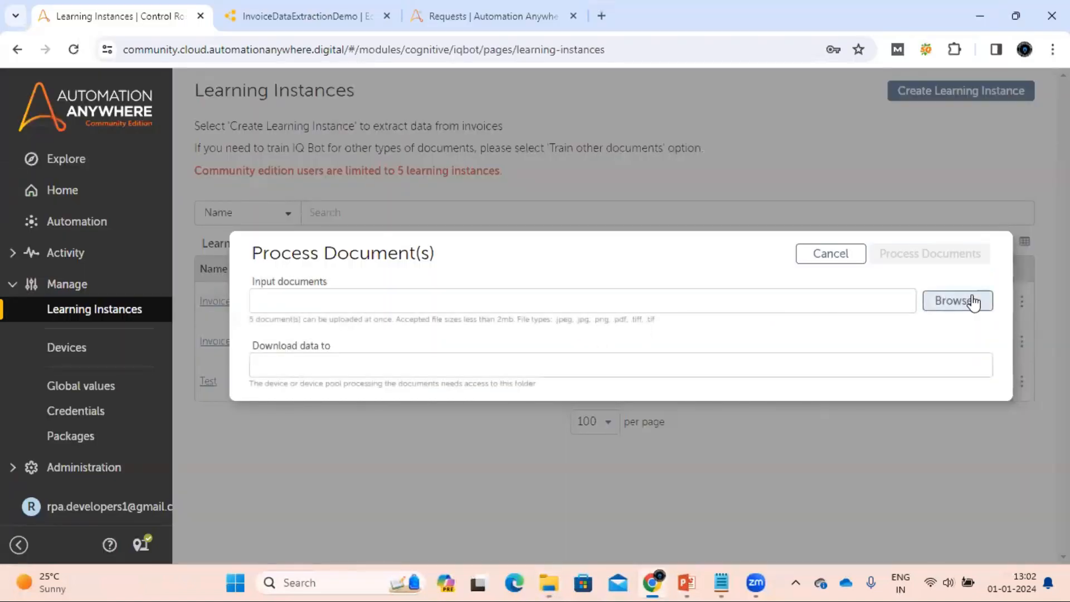
pyautogui.click(972, 300)
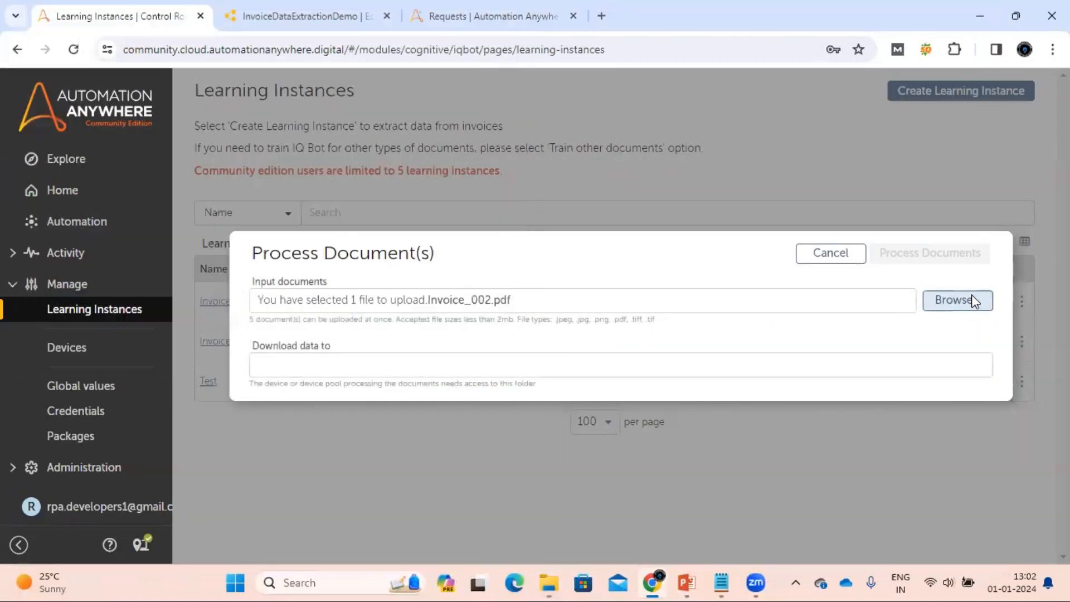
pyautogui.click(871, 363)
pyautogui.click(549, 583)
pyautogui.click(759, 50)
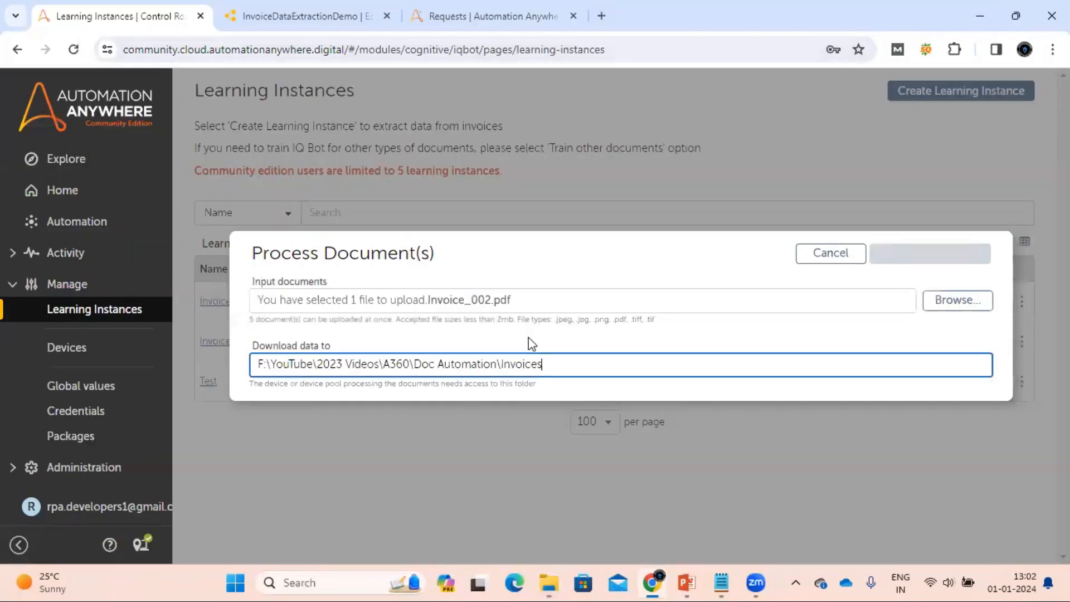
pyautogui.click(925, 252)
# View InvoiceDataExtractionDemo's status, open the Invoice_002.pdf request for validation, and set its Invoice Number to 1239000.
pyautogui.click(843, 301)
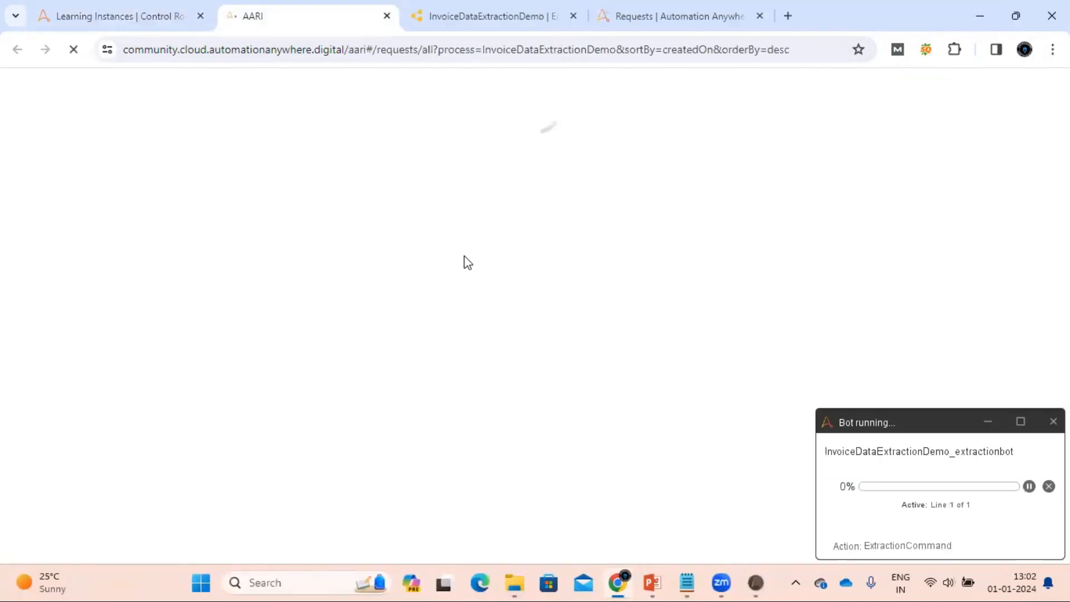
pyautogui.click(549, 289)
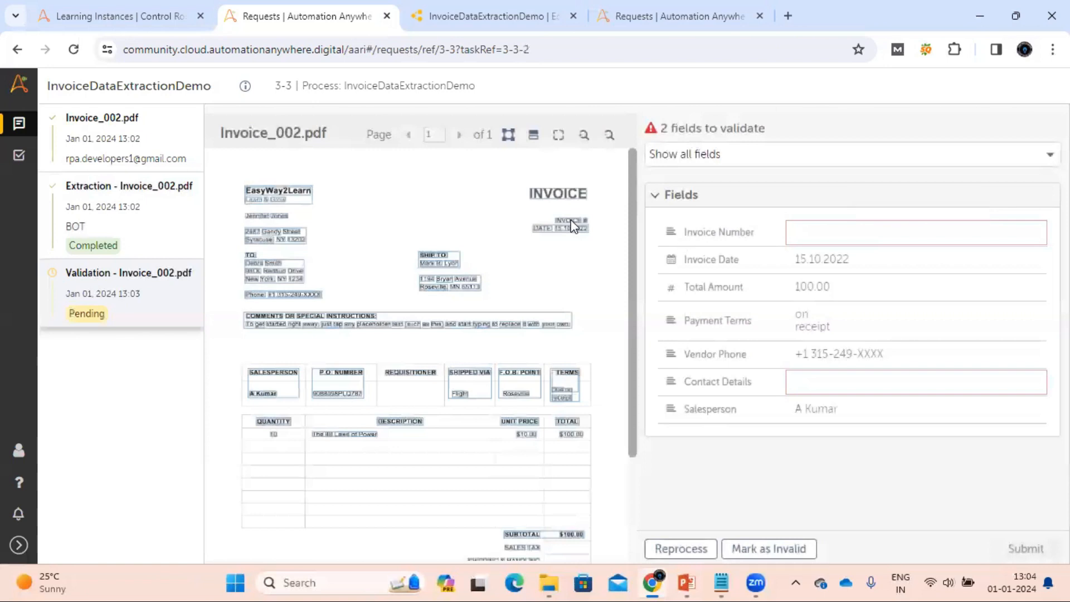
pyautogui.click(810, 232)
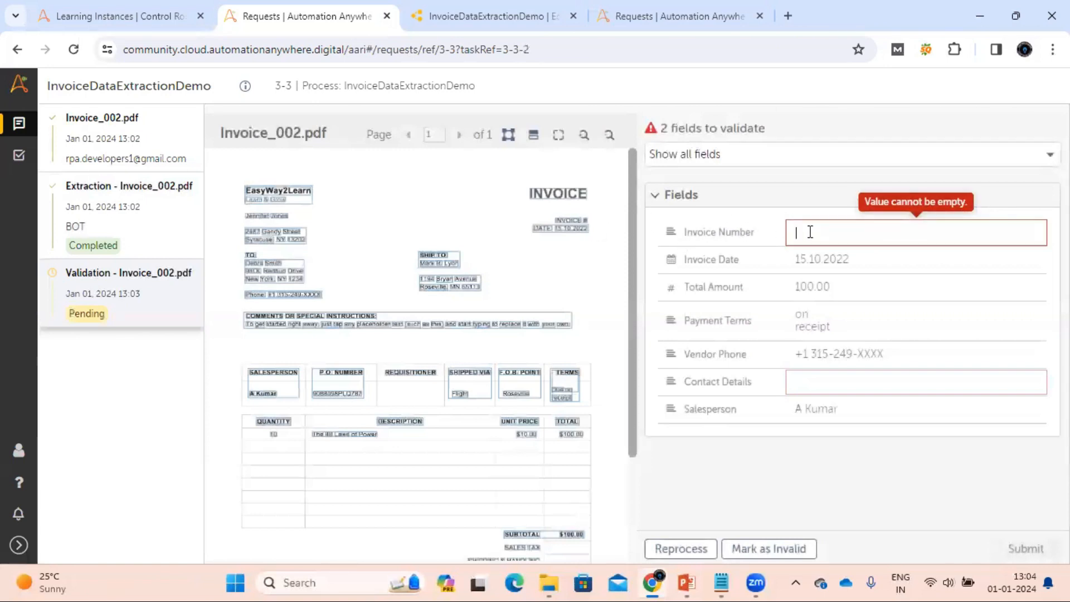
pyautogui.write('1219000')
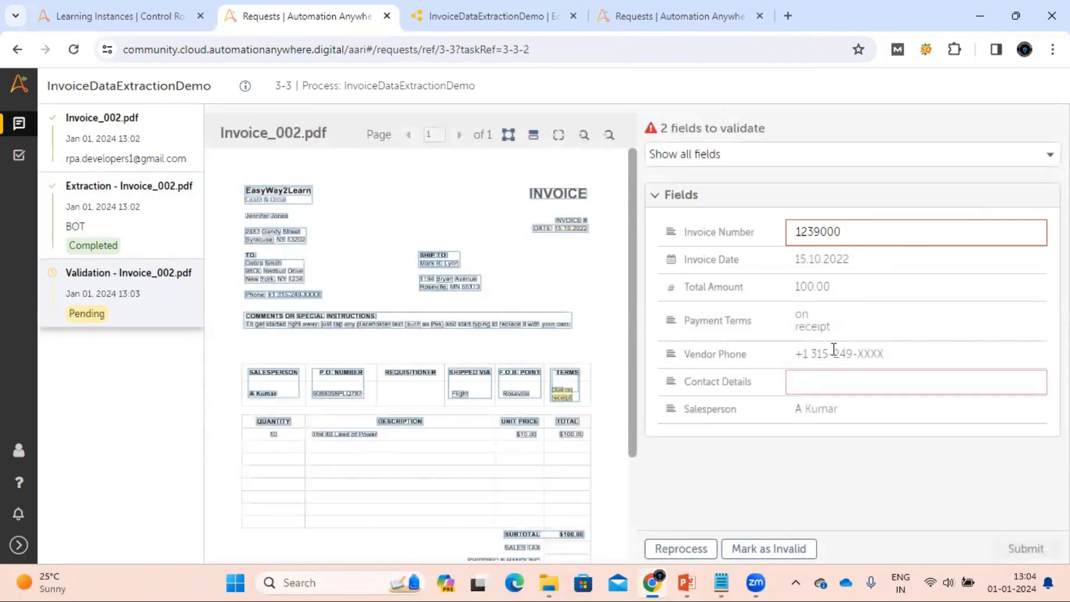
# Fill in Contact Details by picking the contact's name below the EasyWay2Learn heading in the invoice image.
pyautogui.click(819, 379)
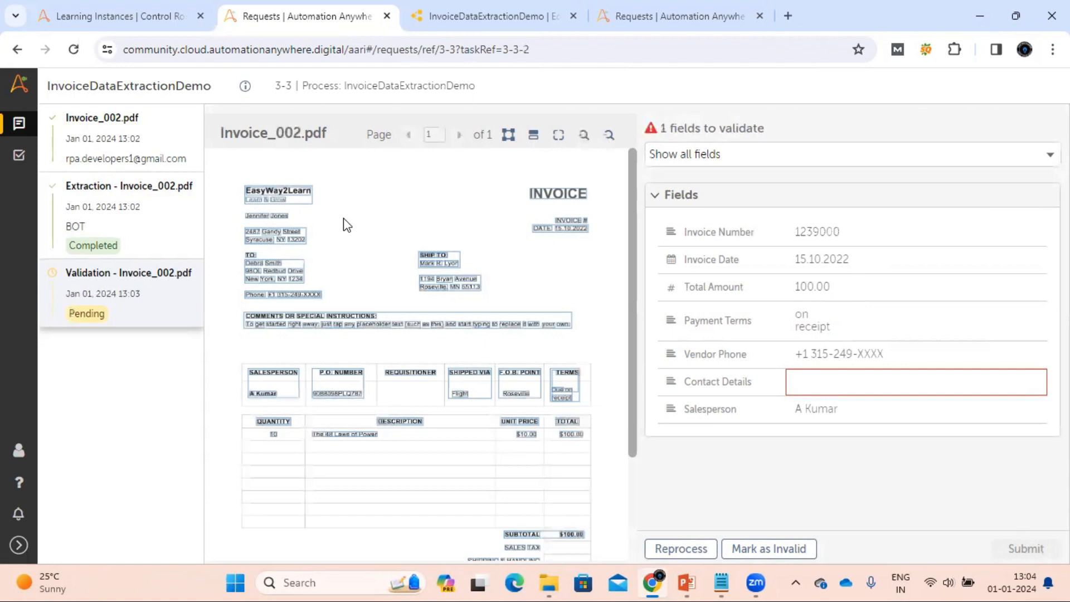
pyautogui.click(254, 216)
pyautogui.moveTo(272, 220); pyautogui.dragTo(296, 218)
pyautogui.scroll(-1, 298, 221)
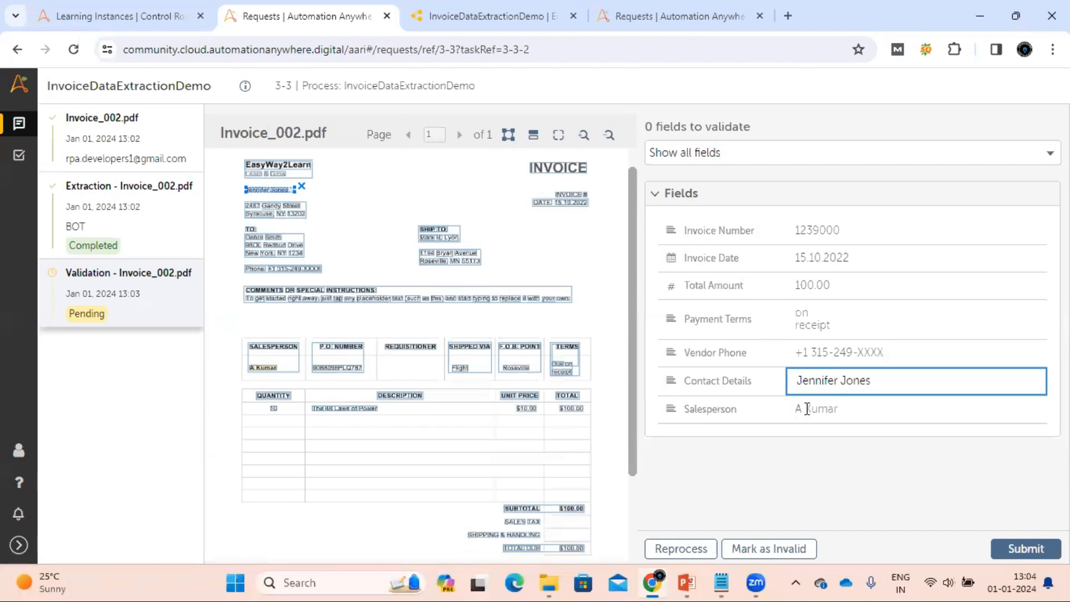
# Compare the Invoice Date, Total Amount, Payment Terms, Vendor Phone, Contact Details and Salesperson fields with their marked regions in the invoice.
pyautogui.click(815, 258)
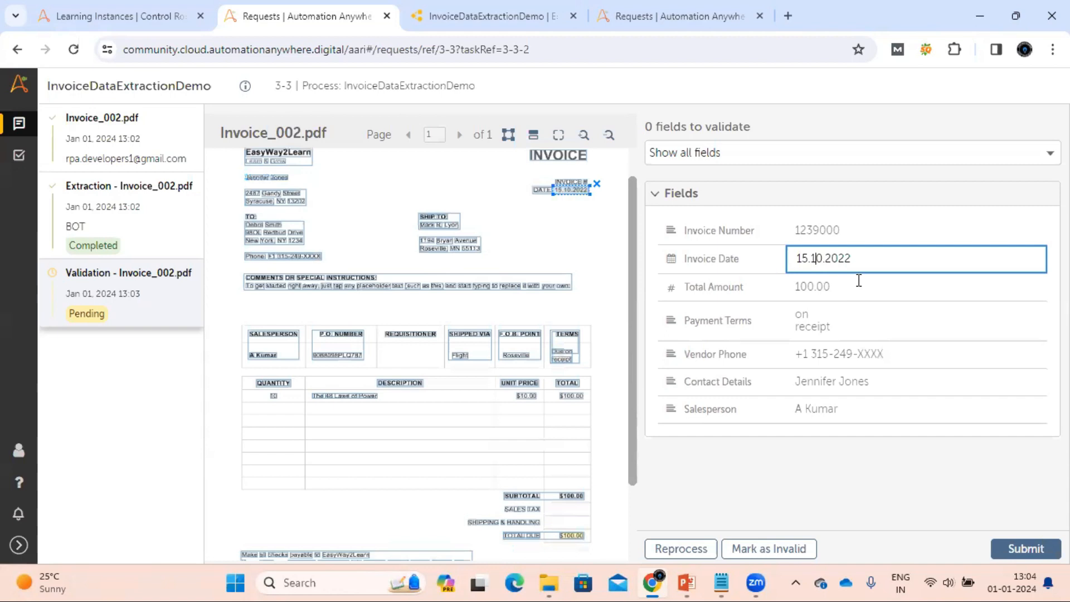
pyautogui.click(814, 287)
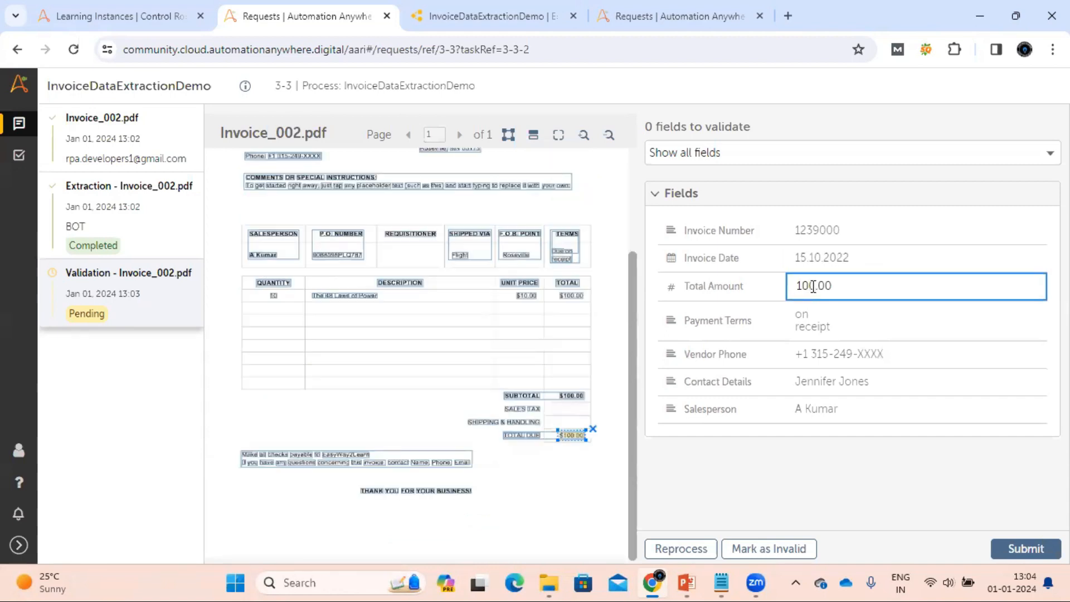
pyautogui.click(822, 325)
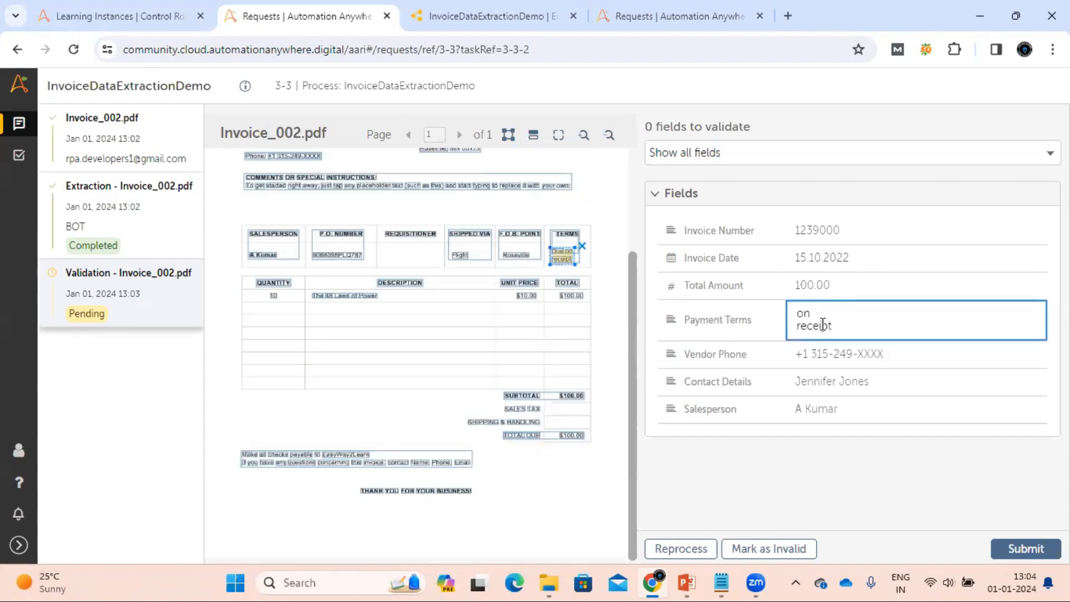
pyautogui.click(836, 355)
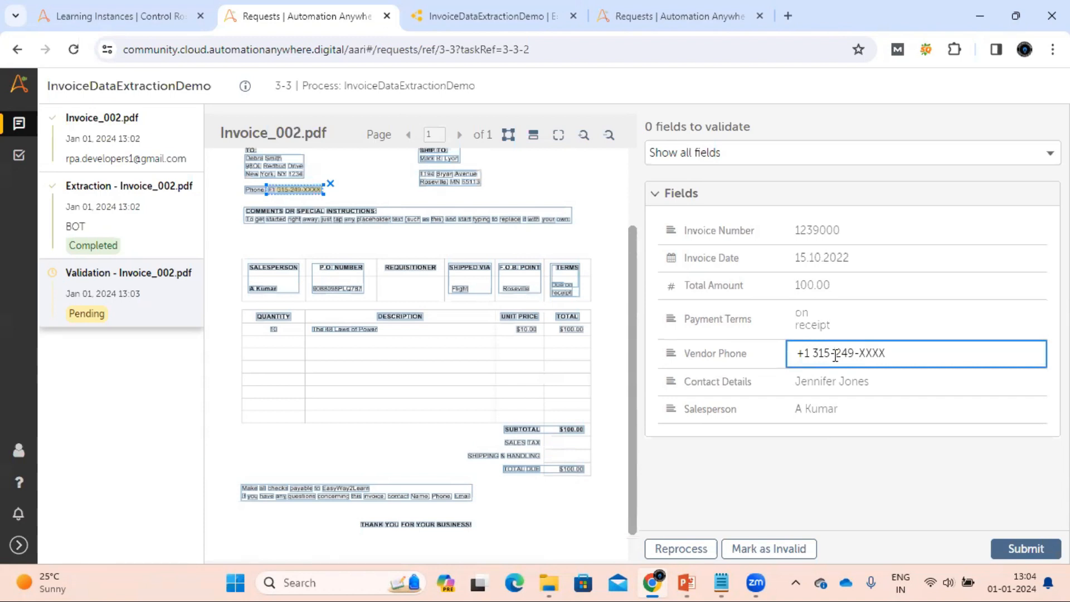
pyautogui.click(824, 385)
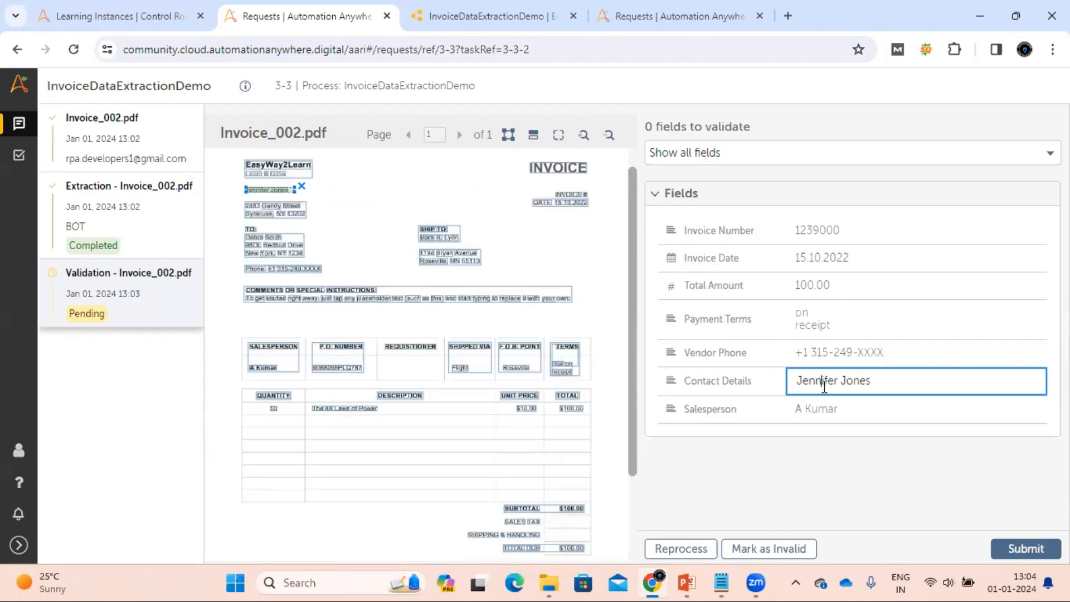
pyautogui.click(820, 410)
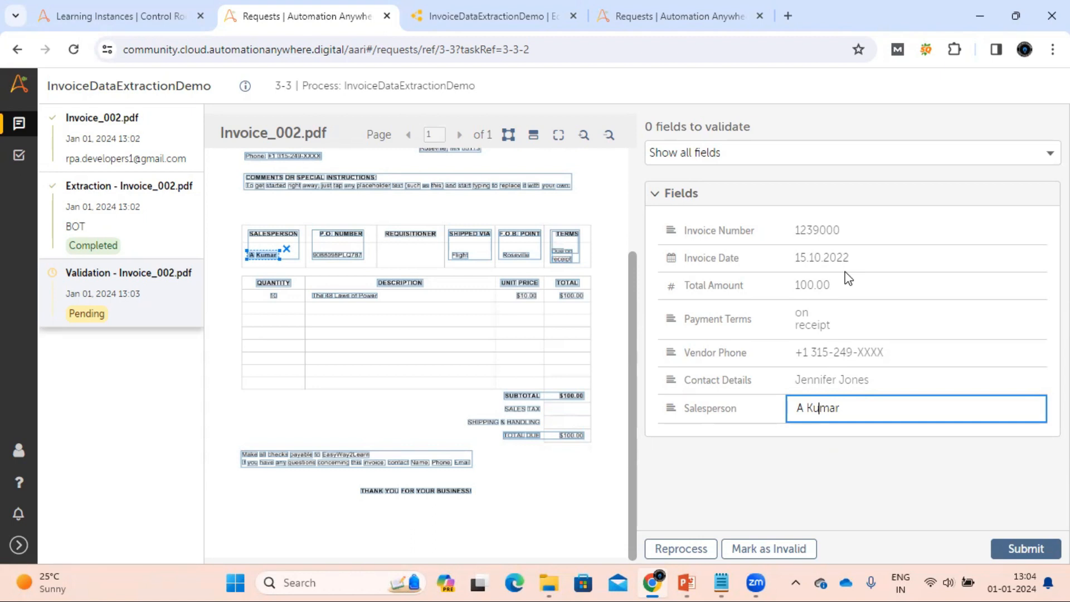
# Submit the validated Invoice_002.pdf fields and view the request's Download CSV stage.
pyautogui.moveTo(639, 289); pyautogui.dragTo(638, 213)
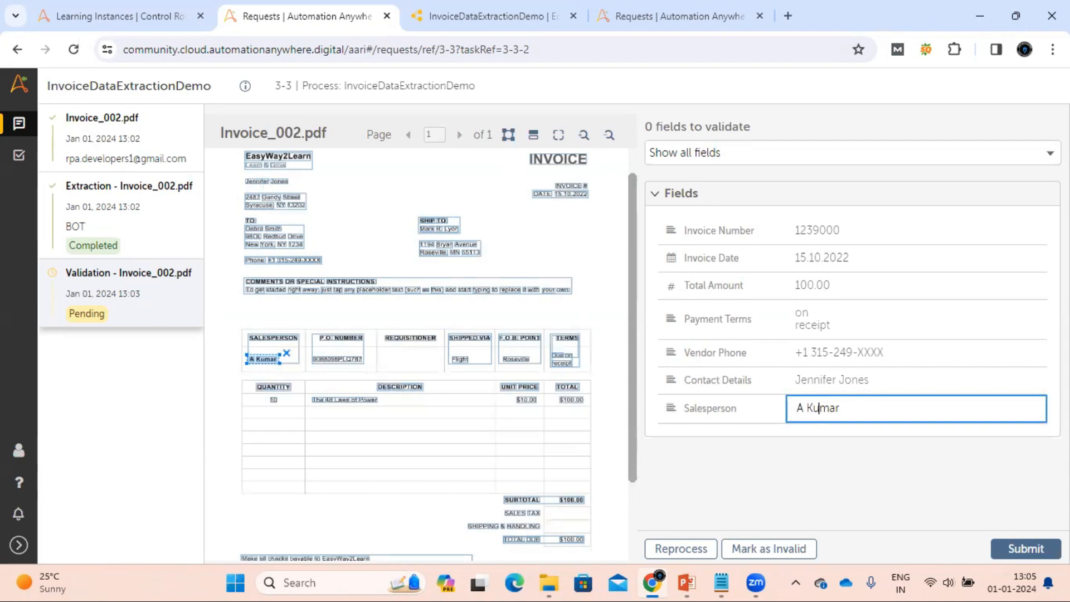
pyautogui.click(1025, 549)
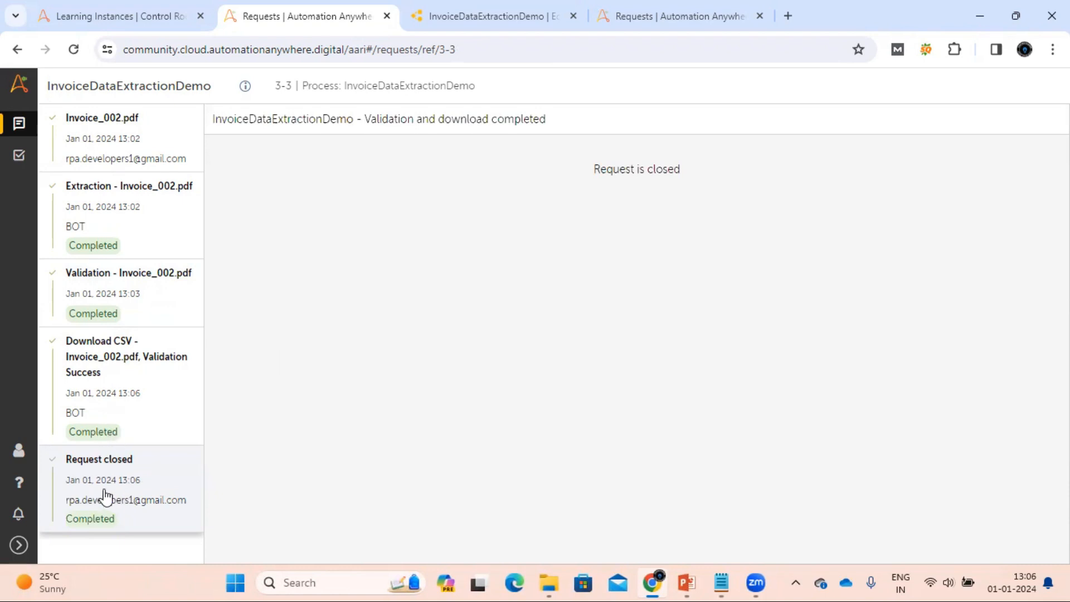
pyautogui.click(128, 391)
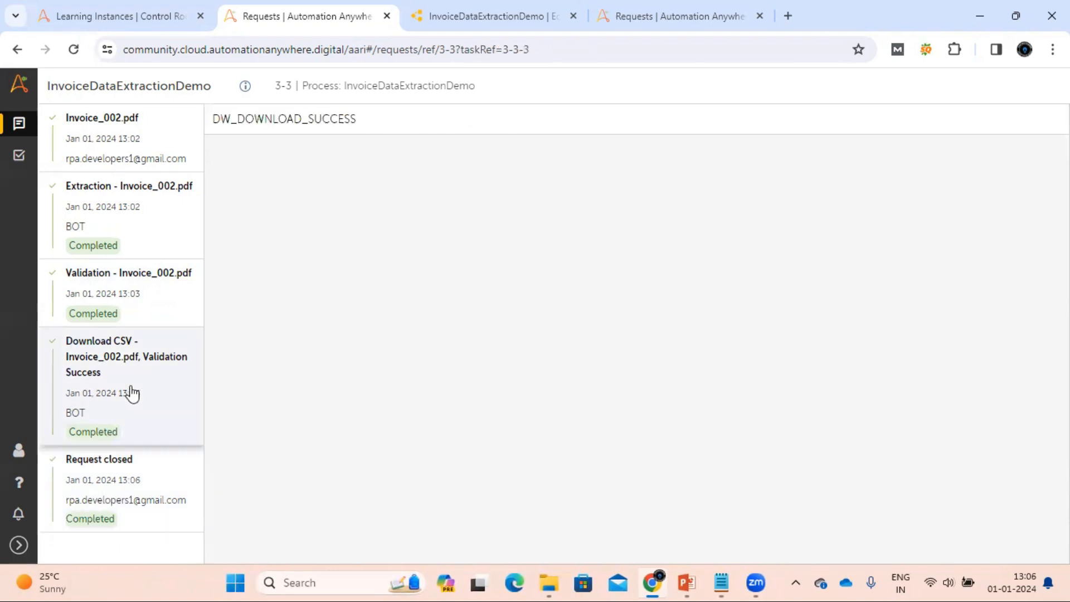
# Switch to File Explorer, open the Invoice_002 CSV from the Success folder in Excel, and dismiss the activation and data loss notices.
pyautogui.click(549, 583)
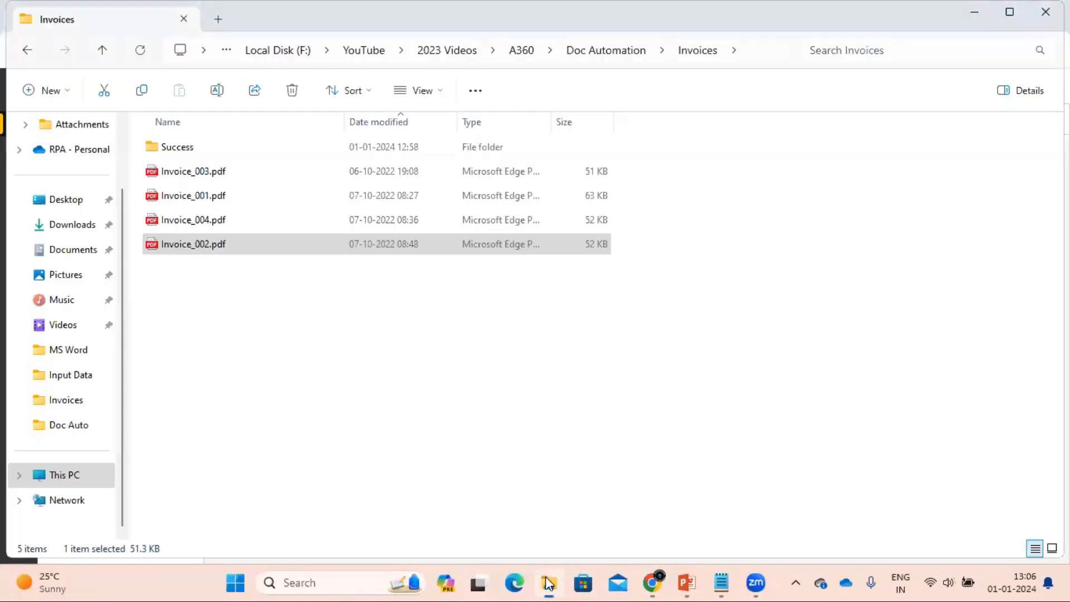
pyautogui.click(177, 150)
pyautogui.doubleClick(177, 148)
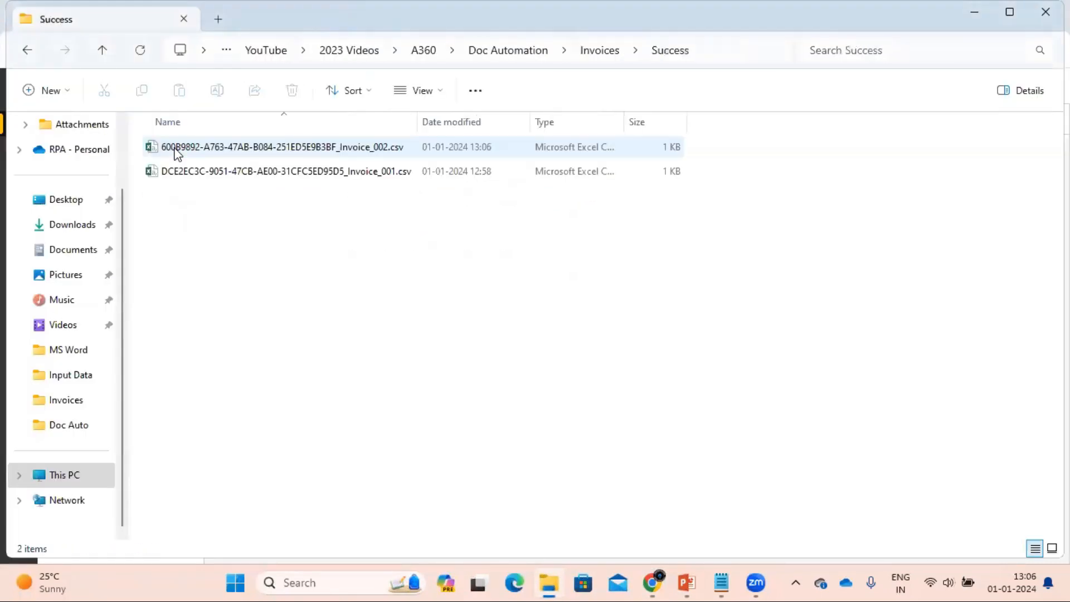
pyautogui.doubleClick(322, 148)
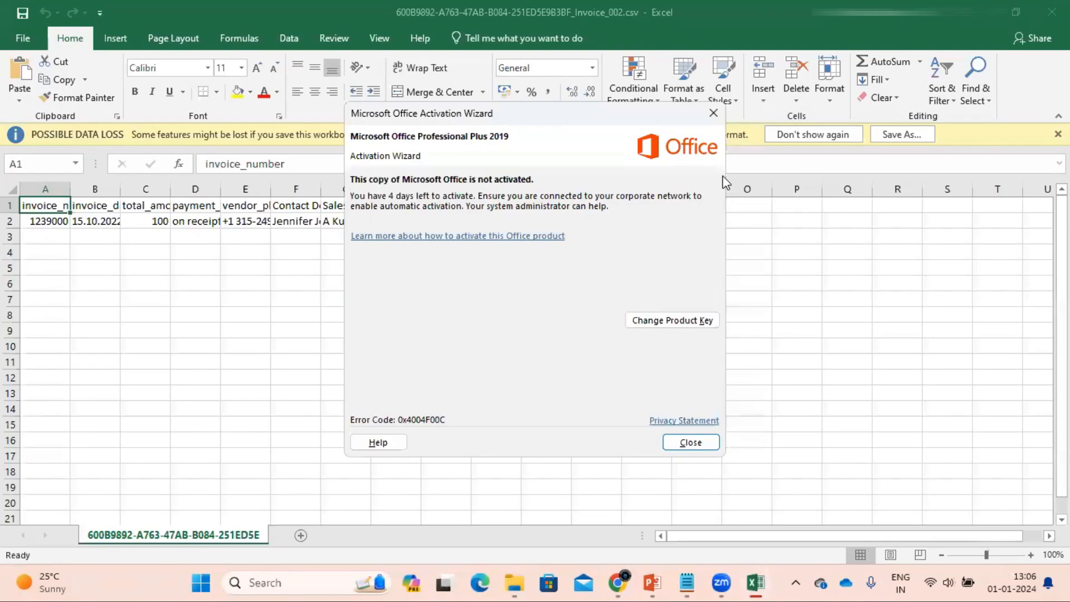
pyautogui.click(713, 112)
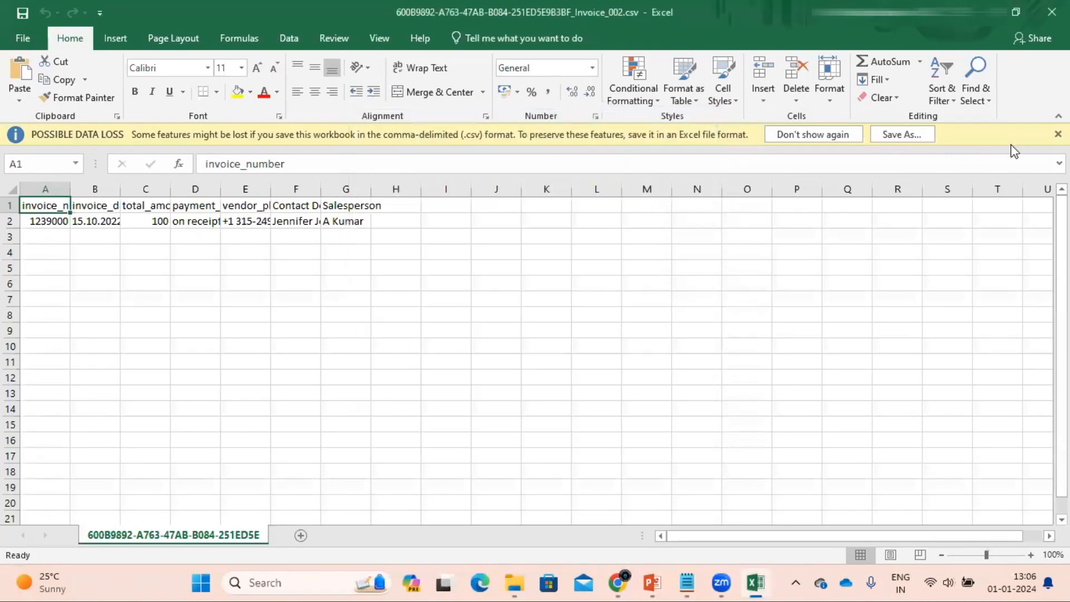
pyautogui.click(1058, 135)
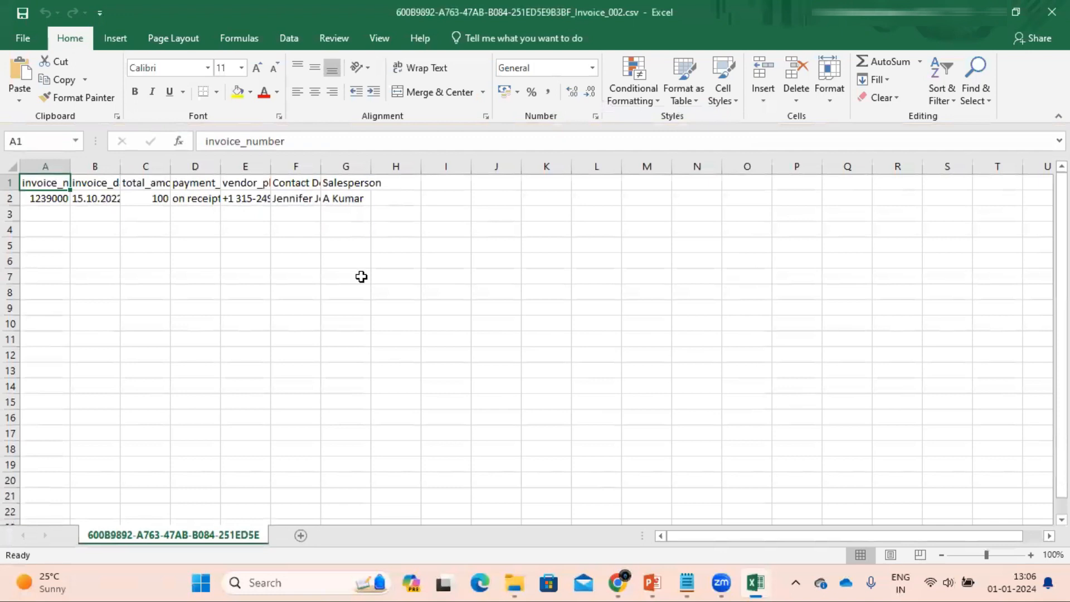
# Fit the widths of columns A to G in the Invoice_002 CSV to their contents.
pyautogui.doubleClick(120, 167)
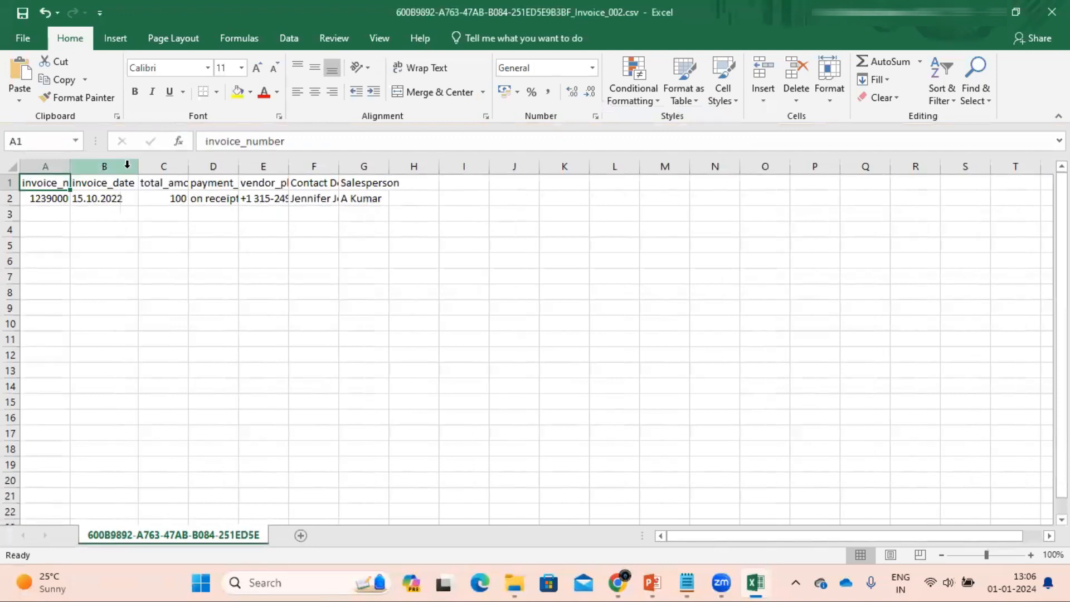
pyautogui.doubleClick(70, 167)
pyautogui.click(93, 199)
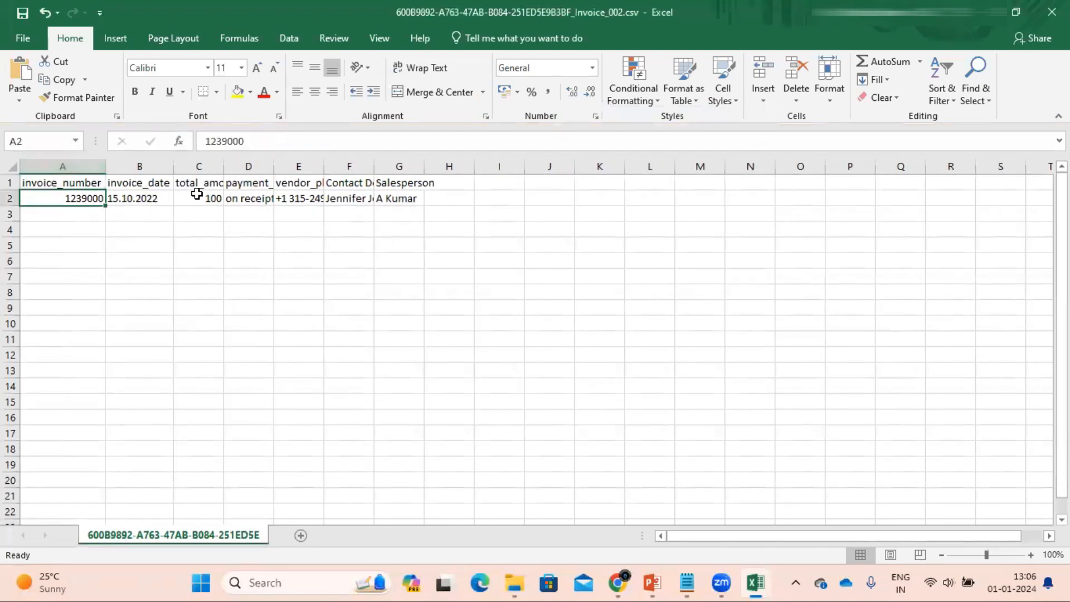
pyautogui.doubleClick(221, 167)
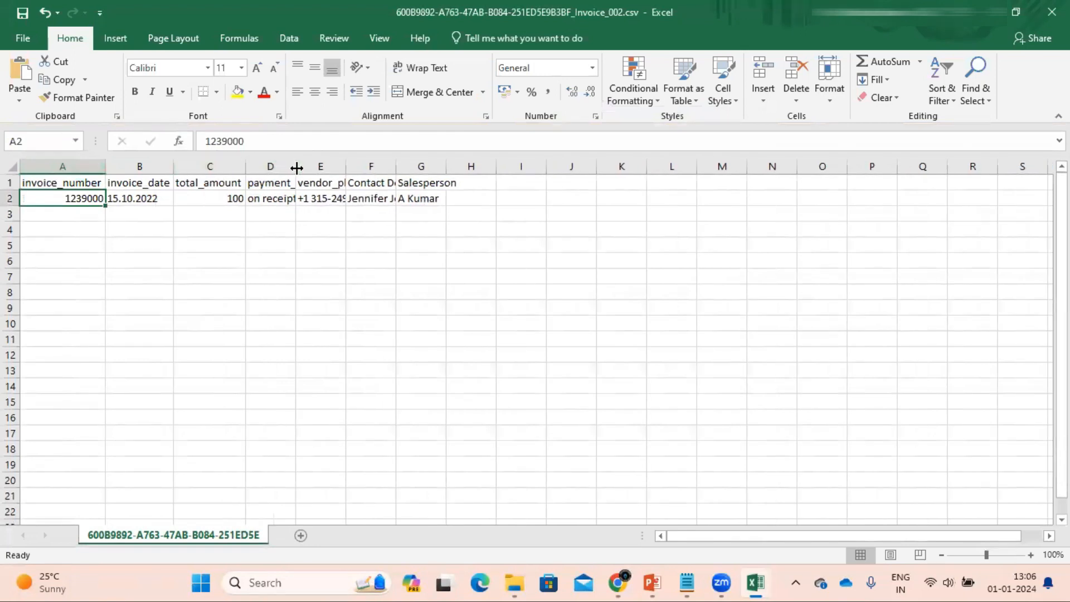
pyautogui.doubleClick(296, 167)
pyautogui.doubleClick(379, 167)
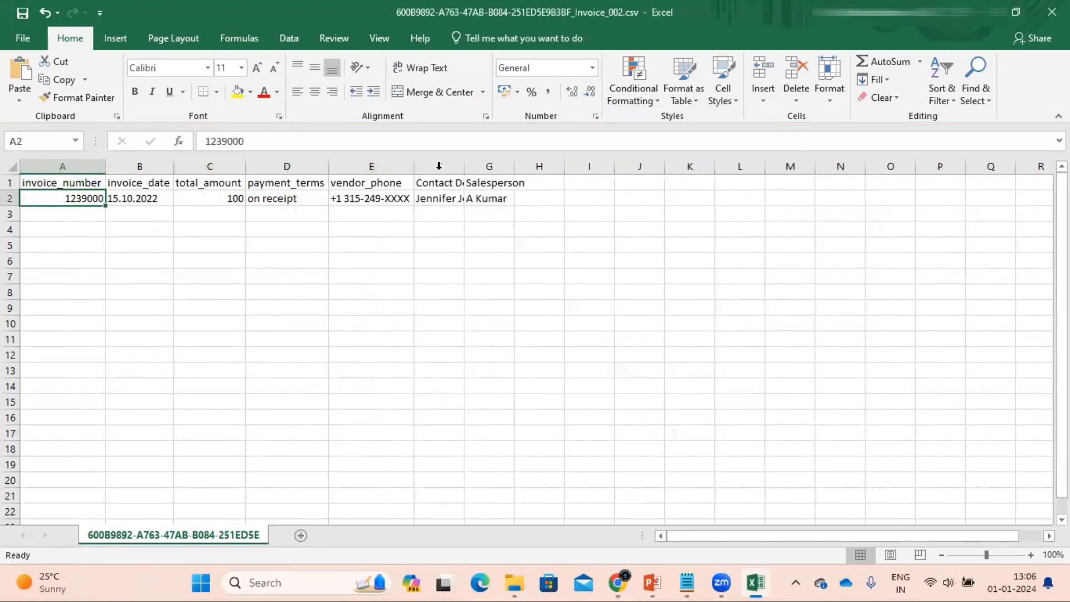
pyautogui.doubleClick(463, 167)
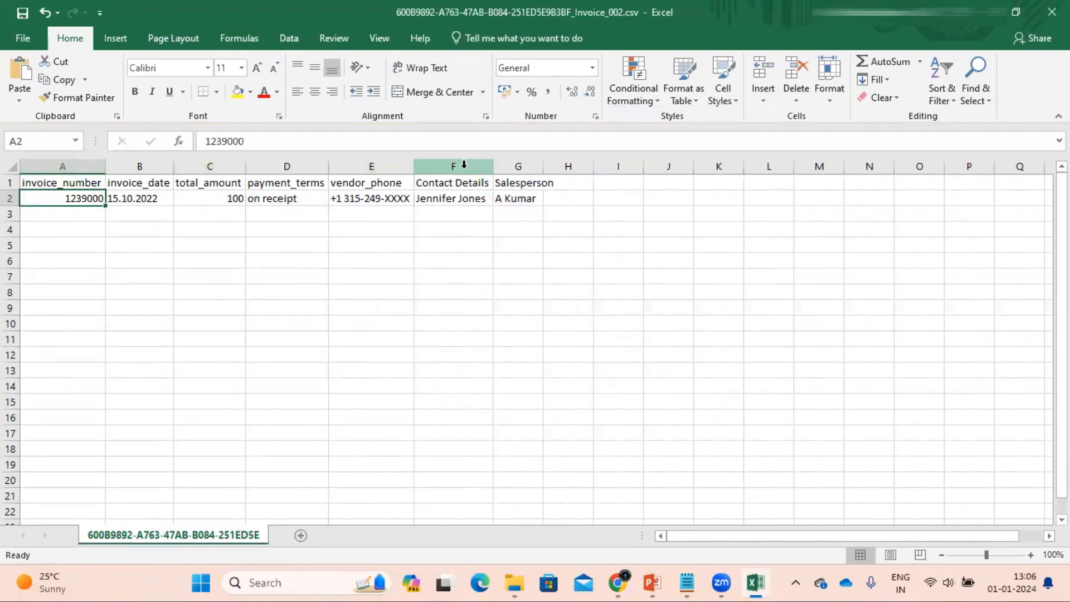
pyautogui.doubleClick(543, 167)
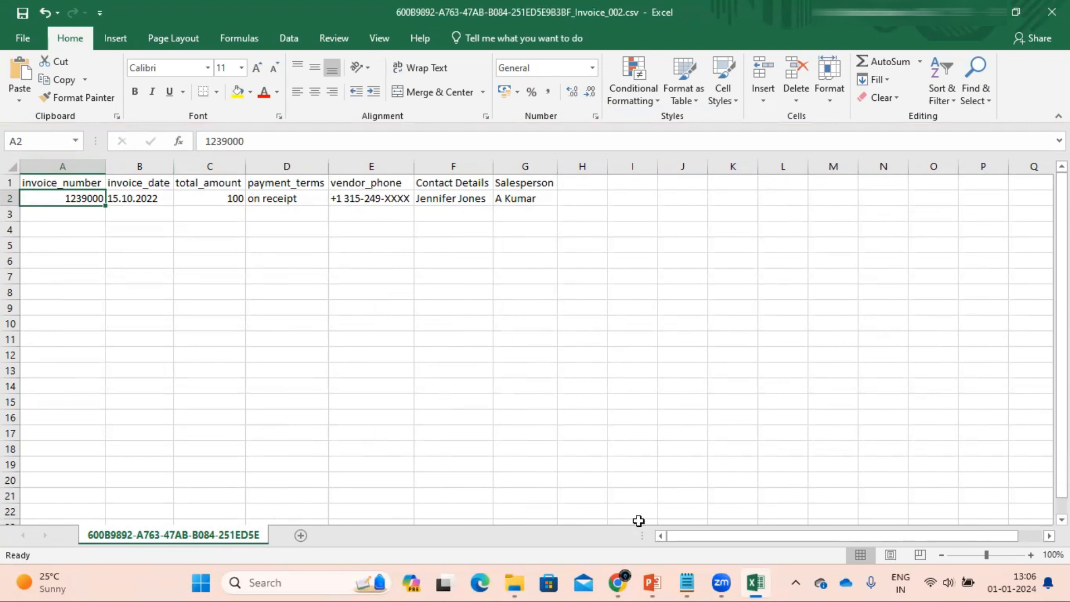
# Review the extracted Invoice_002 CSV values and switch to the Create Learning Instance title slide in PowerPoint.
pyautogui.click(480, 583)
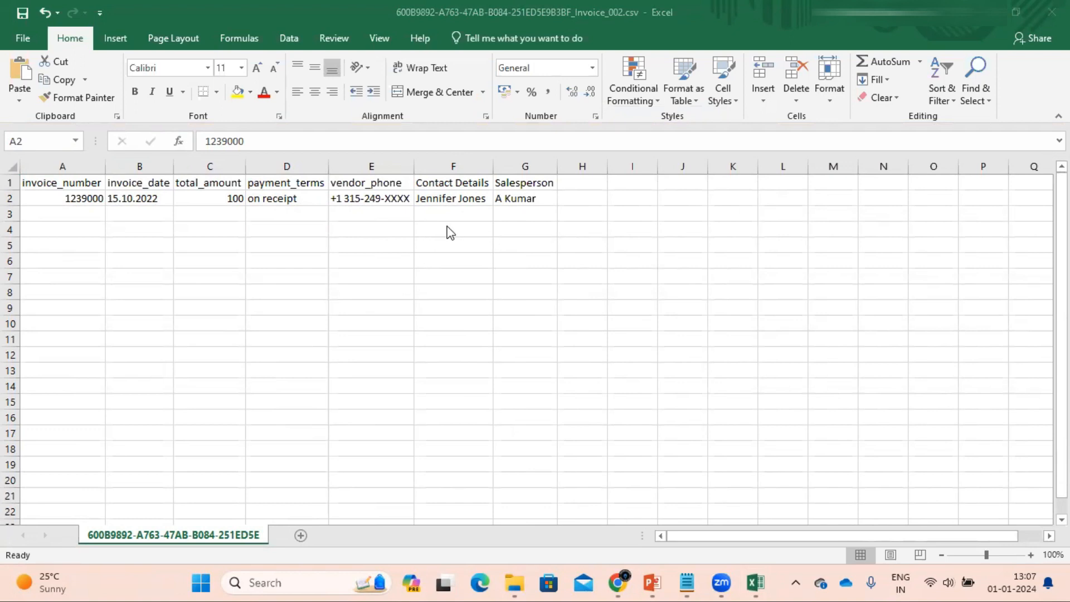
pyautogui.click(286, 216)
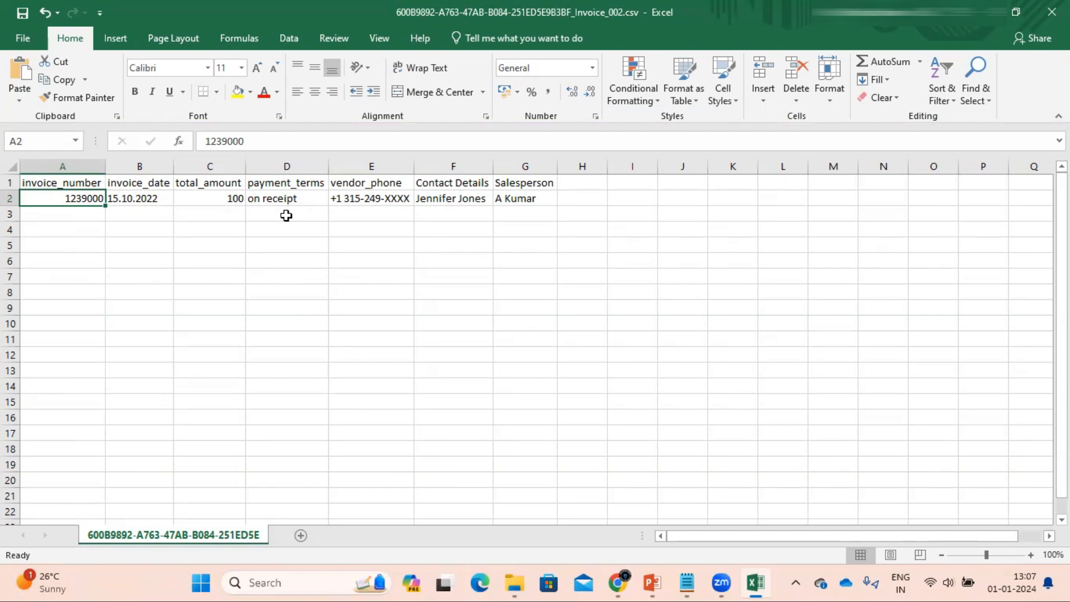
pyautogui.click(652, 582)
pyautogui.click(724, 544)
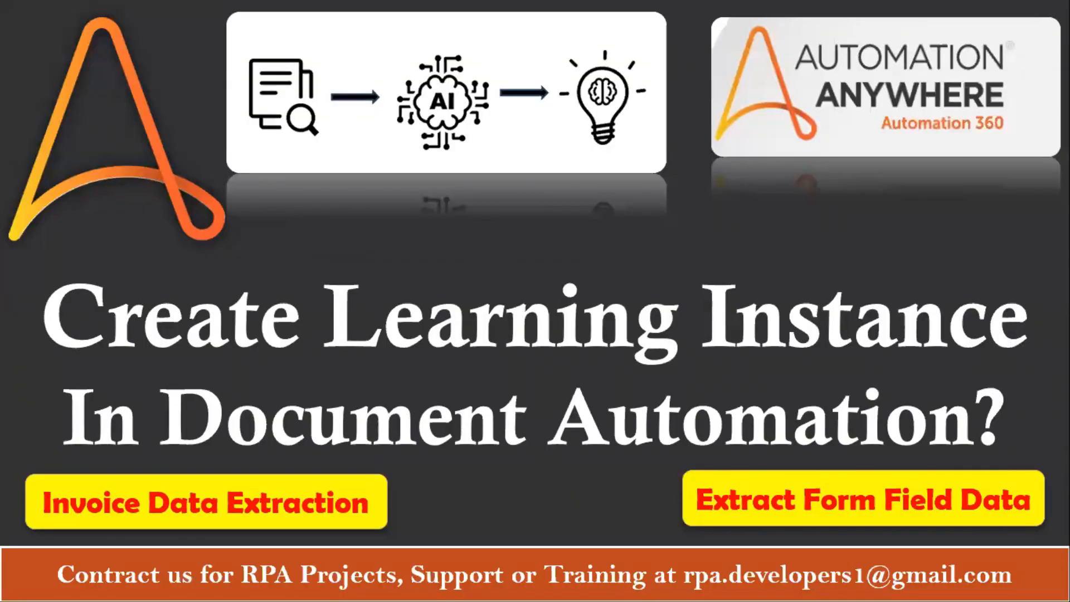